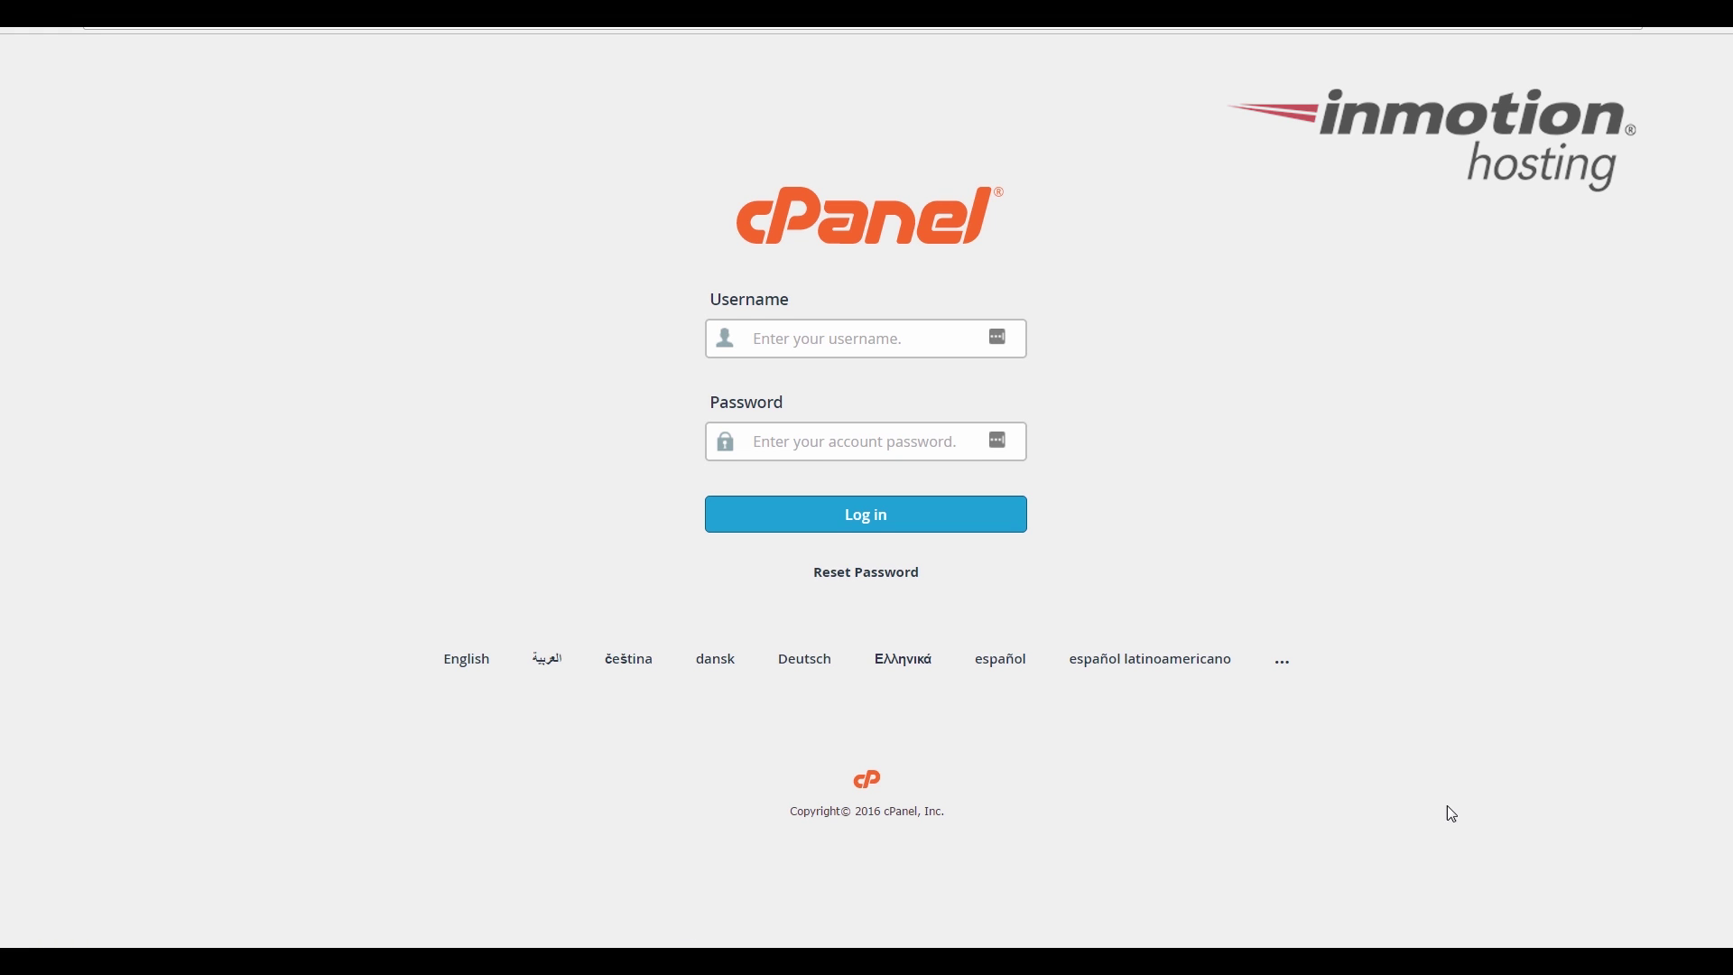
Log in to cPanel with the account username and password.
{"action": "left_click", "coordinate": [811, 344]}
{"action": "type", "text": "example"}
{"action": "key", "text": "Tab"}
{"action": "type", "text": "pas"}
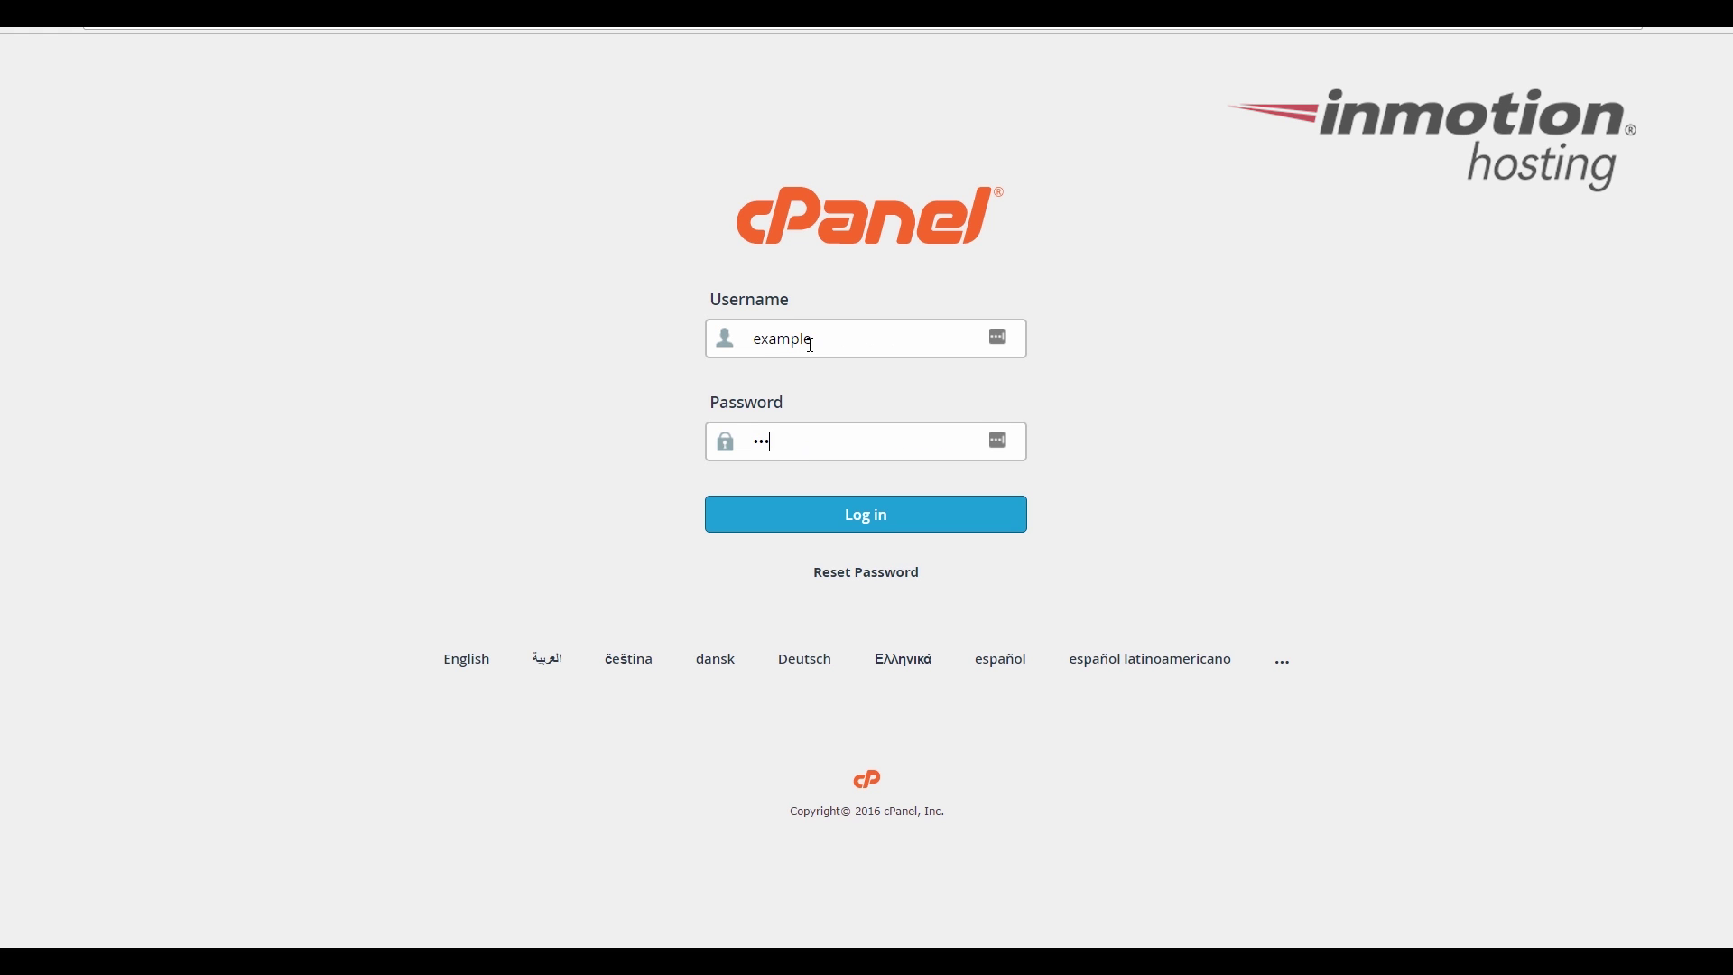
{"action": "type", "text": "sword"}
{"action": "key", "text": "Return"}
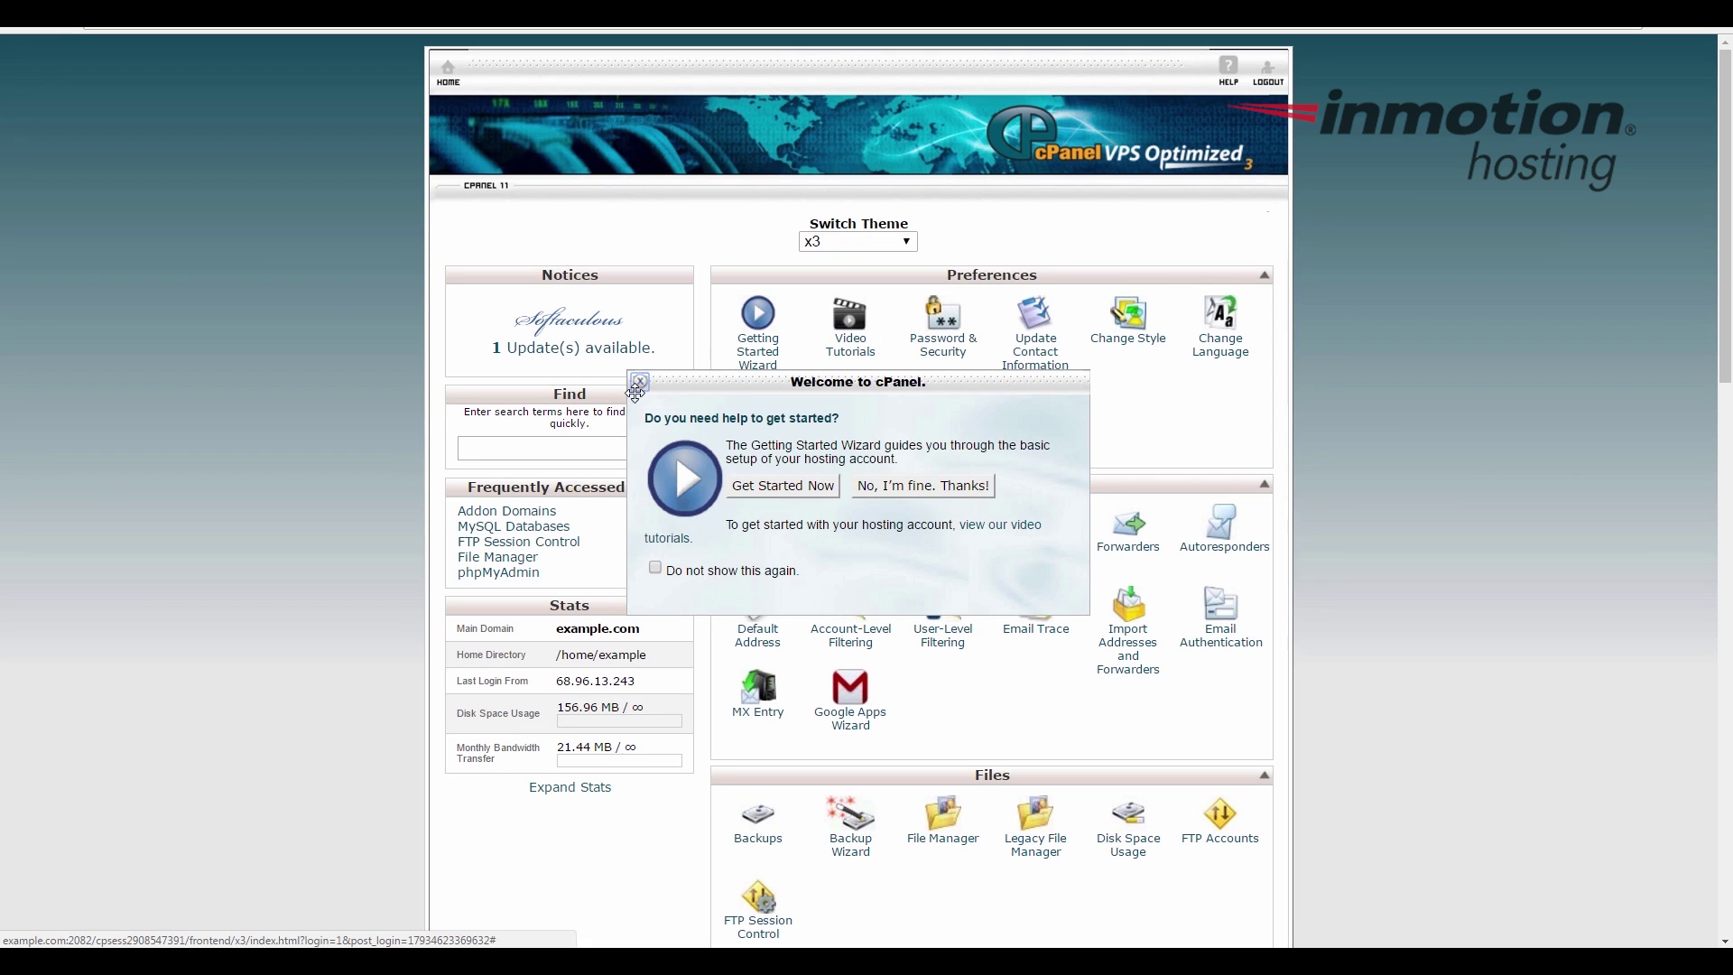
Dismiss the Welcome to cPanel prompt and highlight the main domain example.com.
{"action": "left_click", "coordinate": [641, 385]}
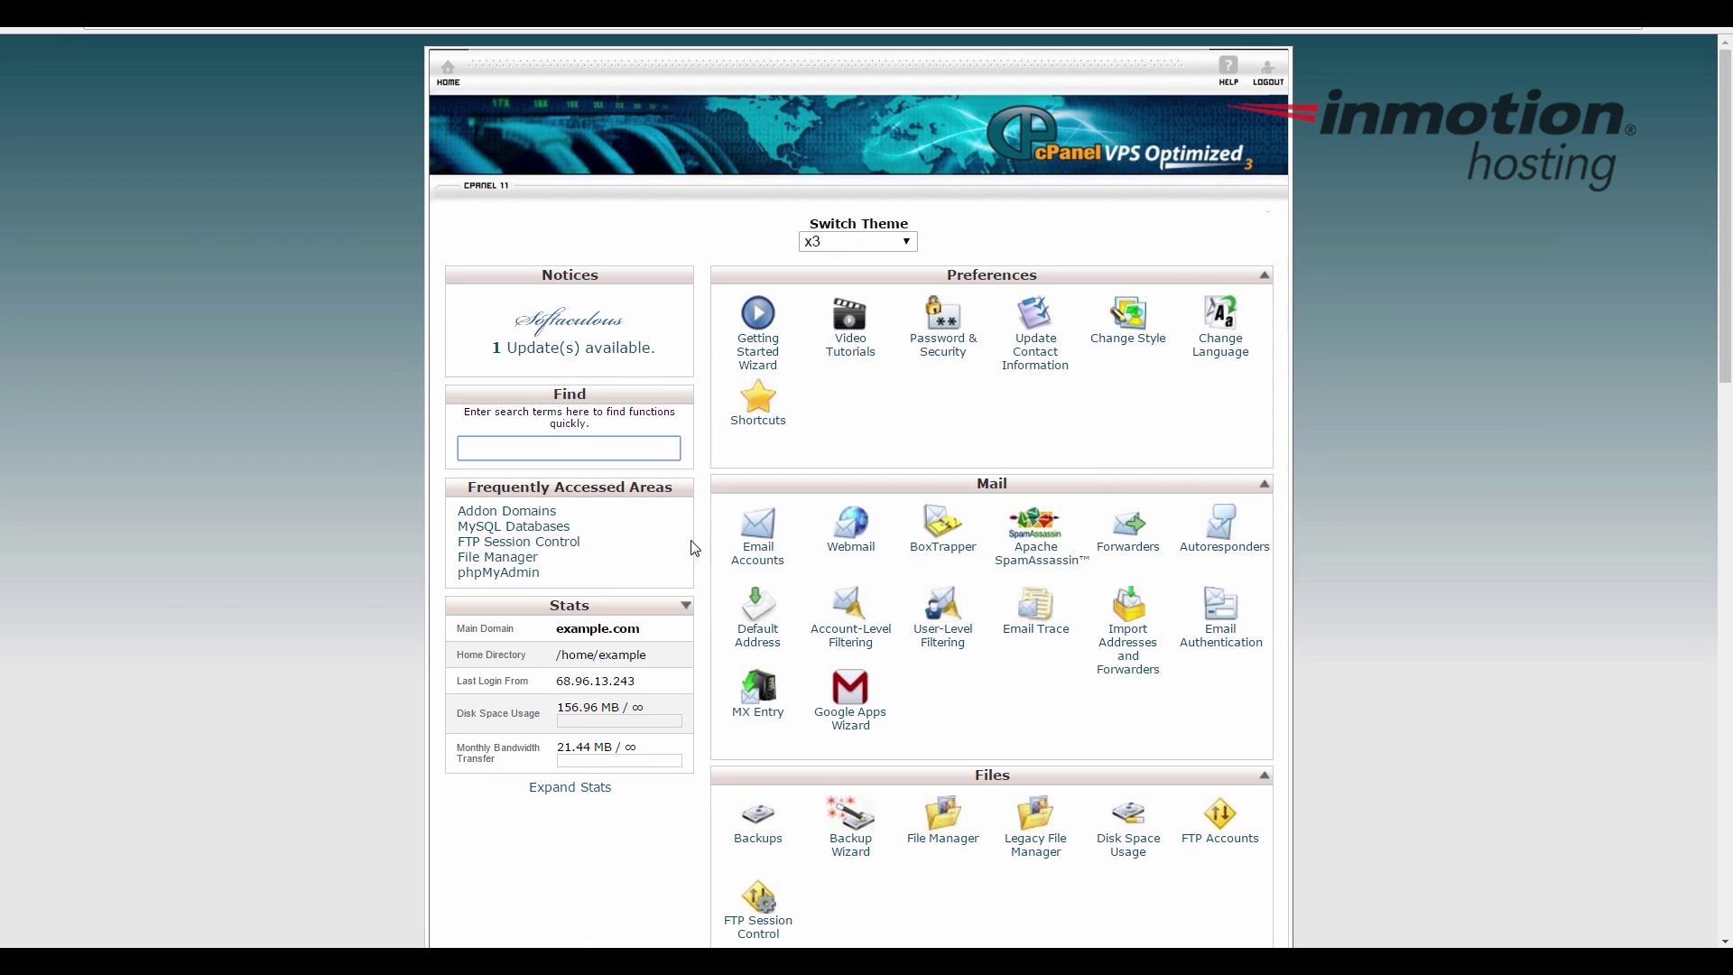
{"action": "left_click_drag", "start_coordinate": [647, 631], "coordinate": [457, 629]}
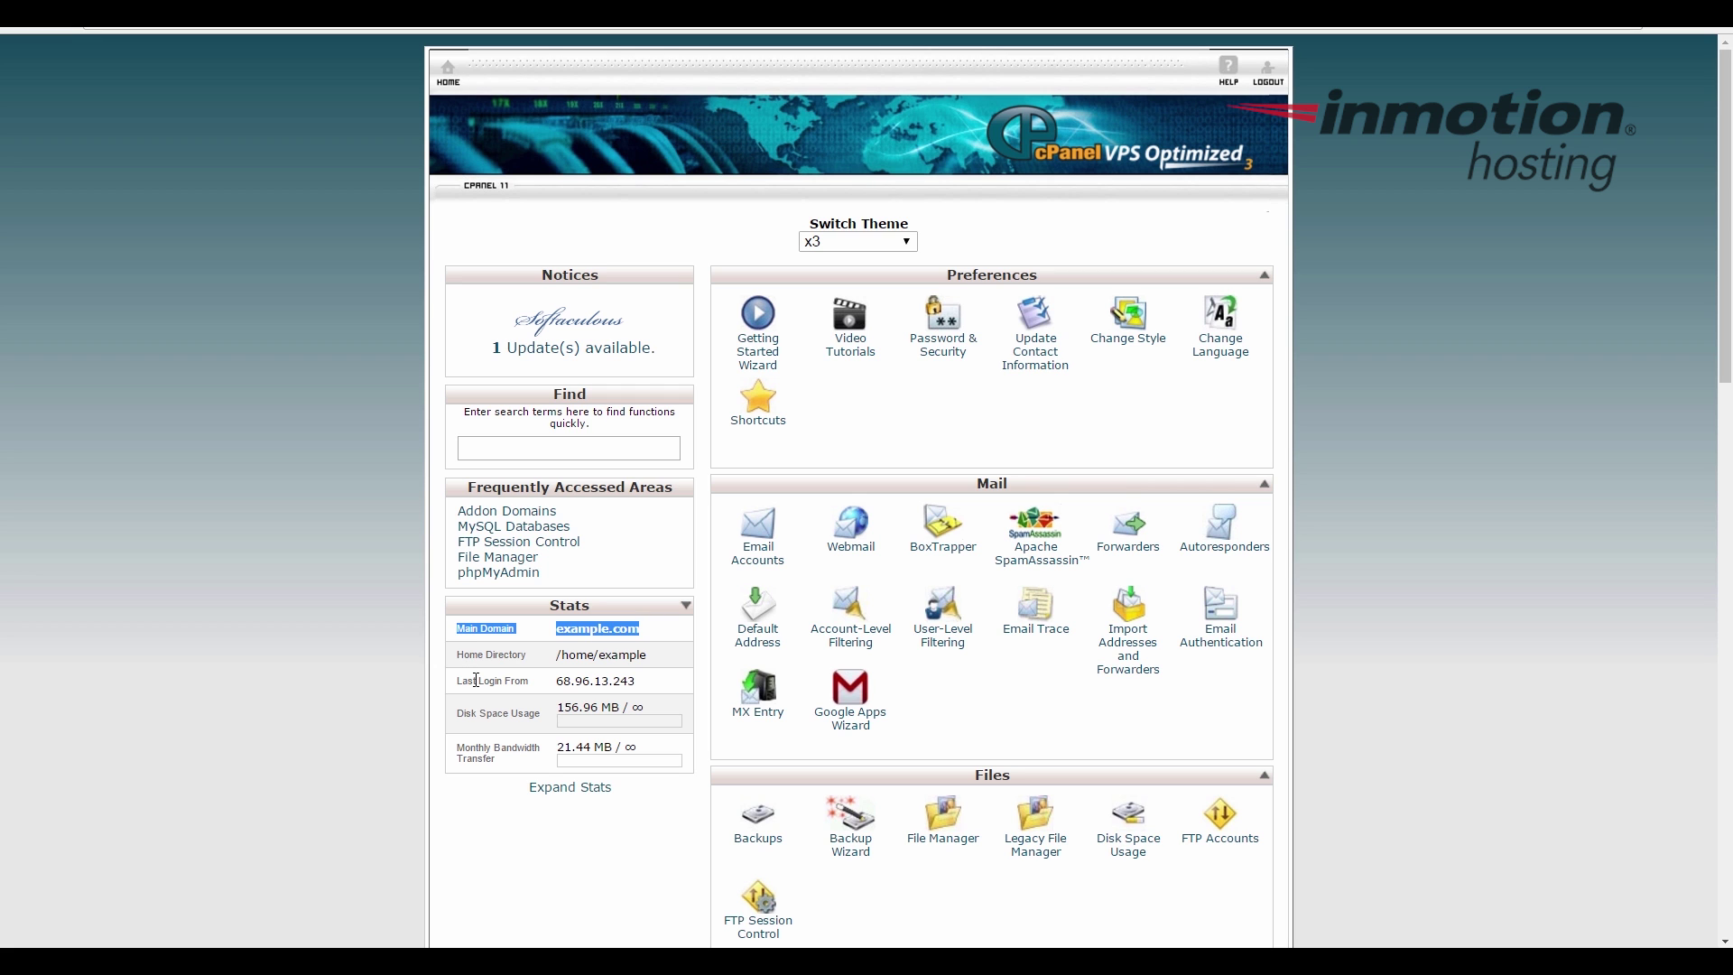
{"action": "scroll", "coordinate": [1005, 575], "scroll_direction": "down", "scroll_amount": 12}
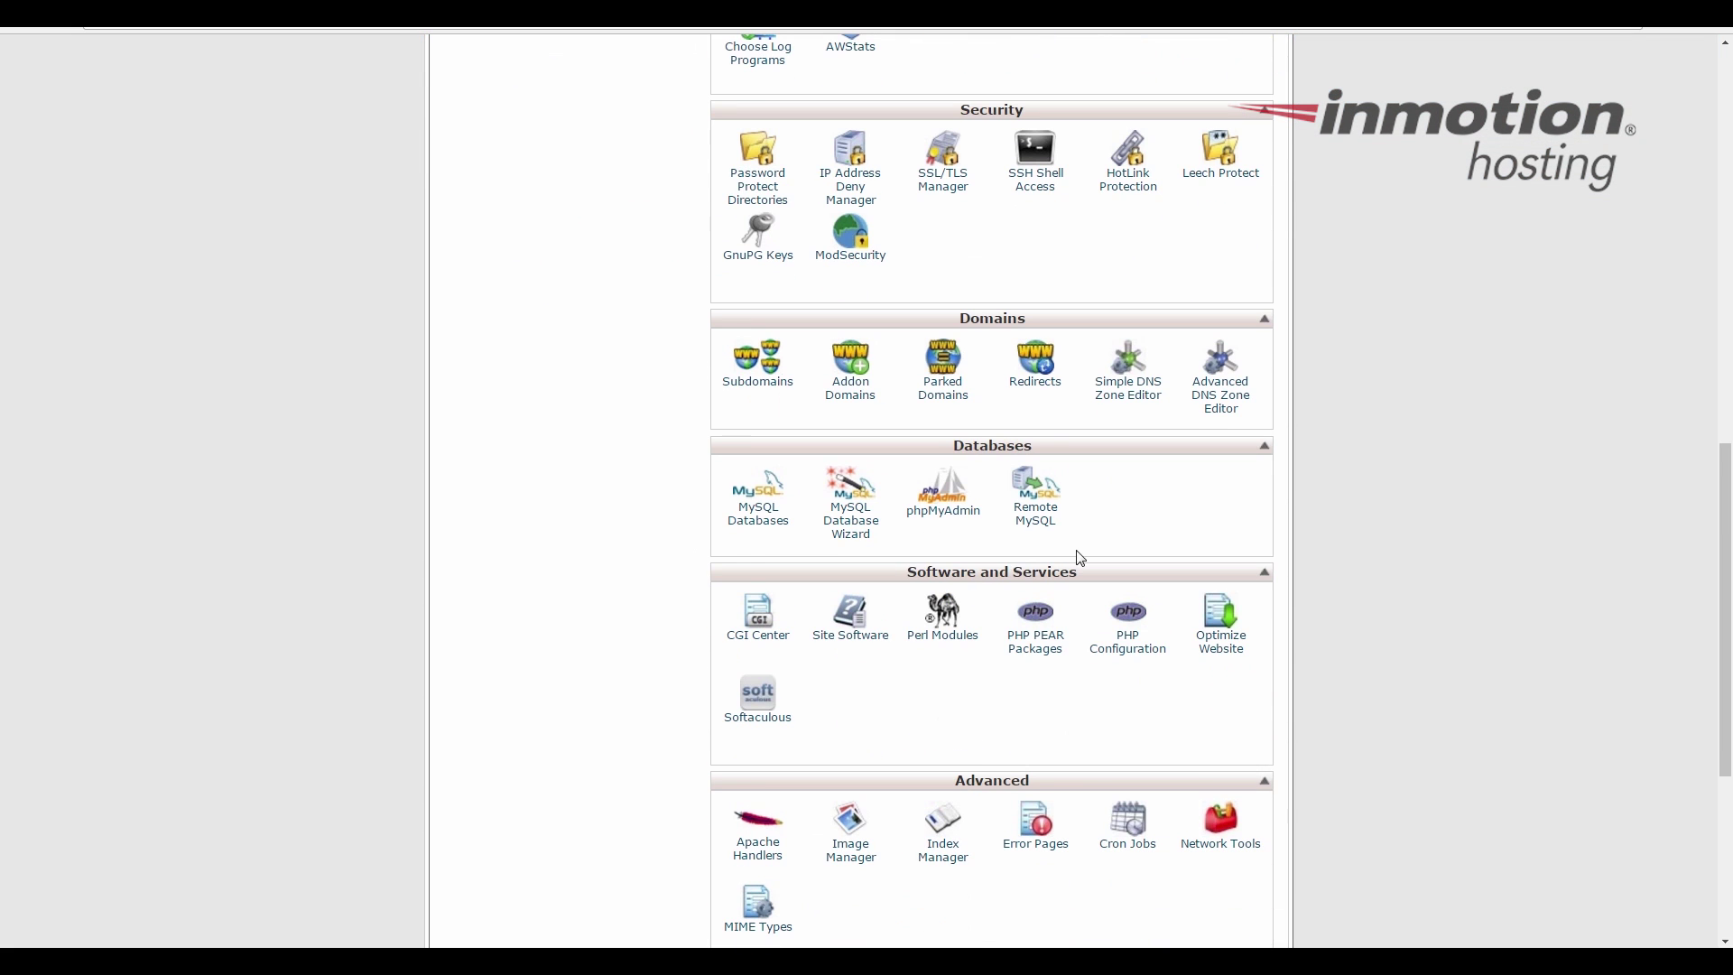
{"action": "left_click", "coordinate": [850, 391]}
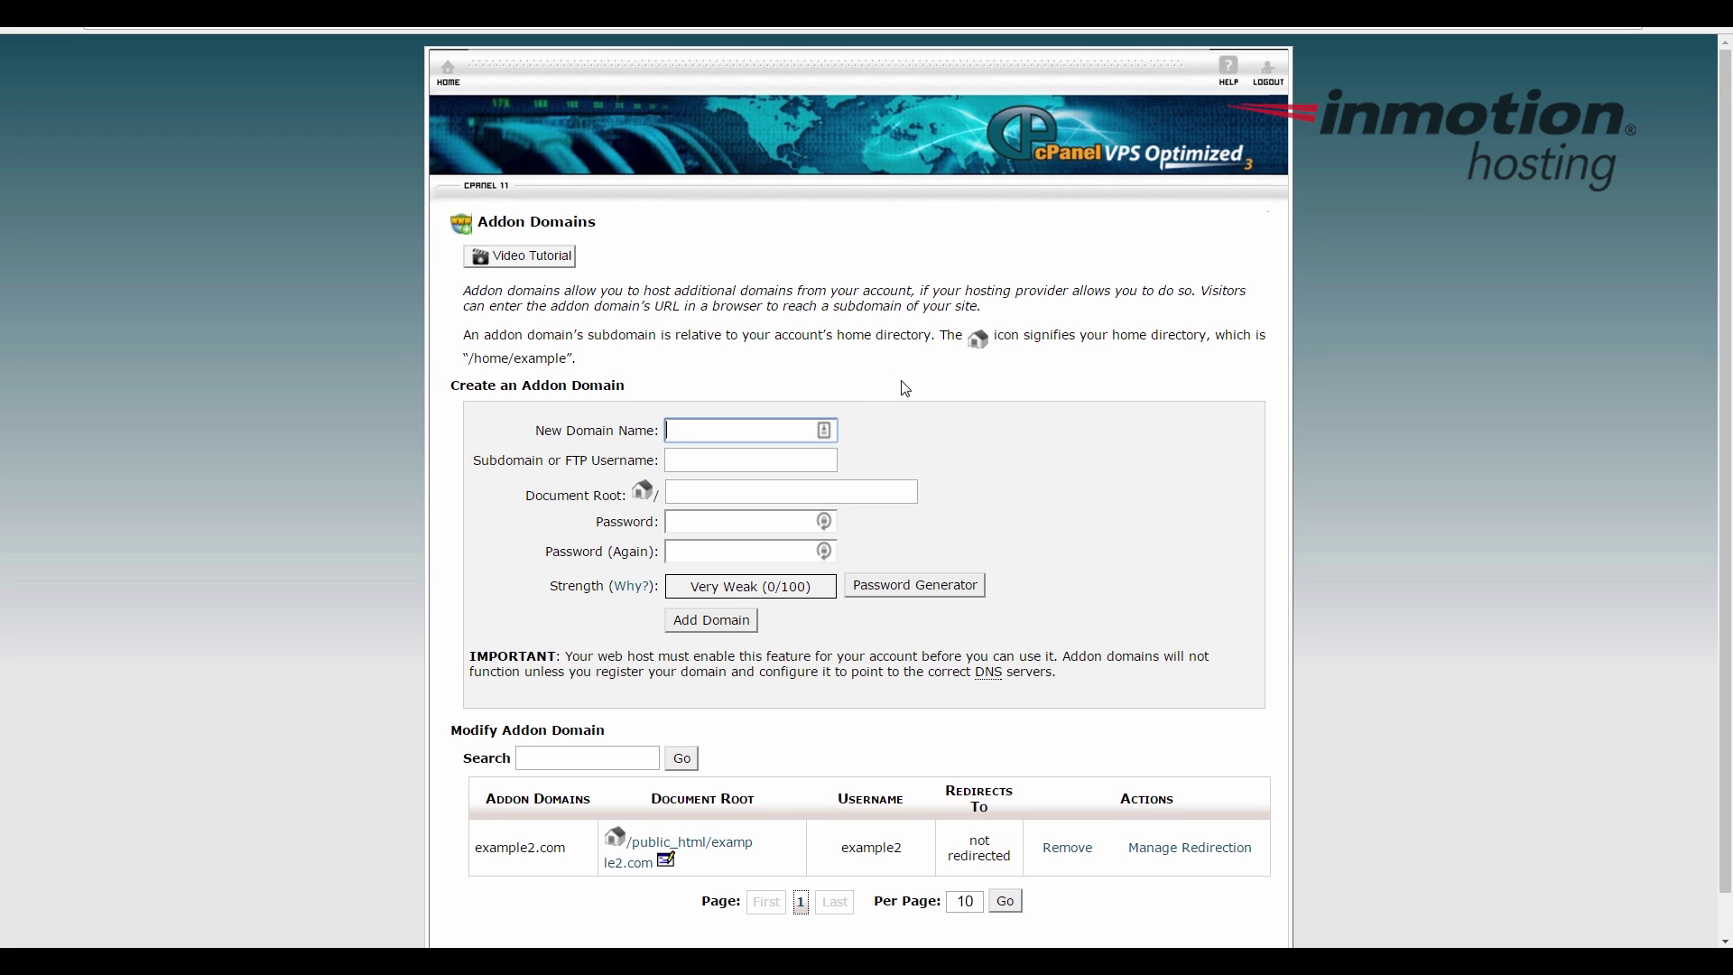
{"action": "scroll", "coordinate": [1101, 484], "scroll_direction": "down", "scroll_amount": 1}
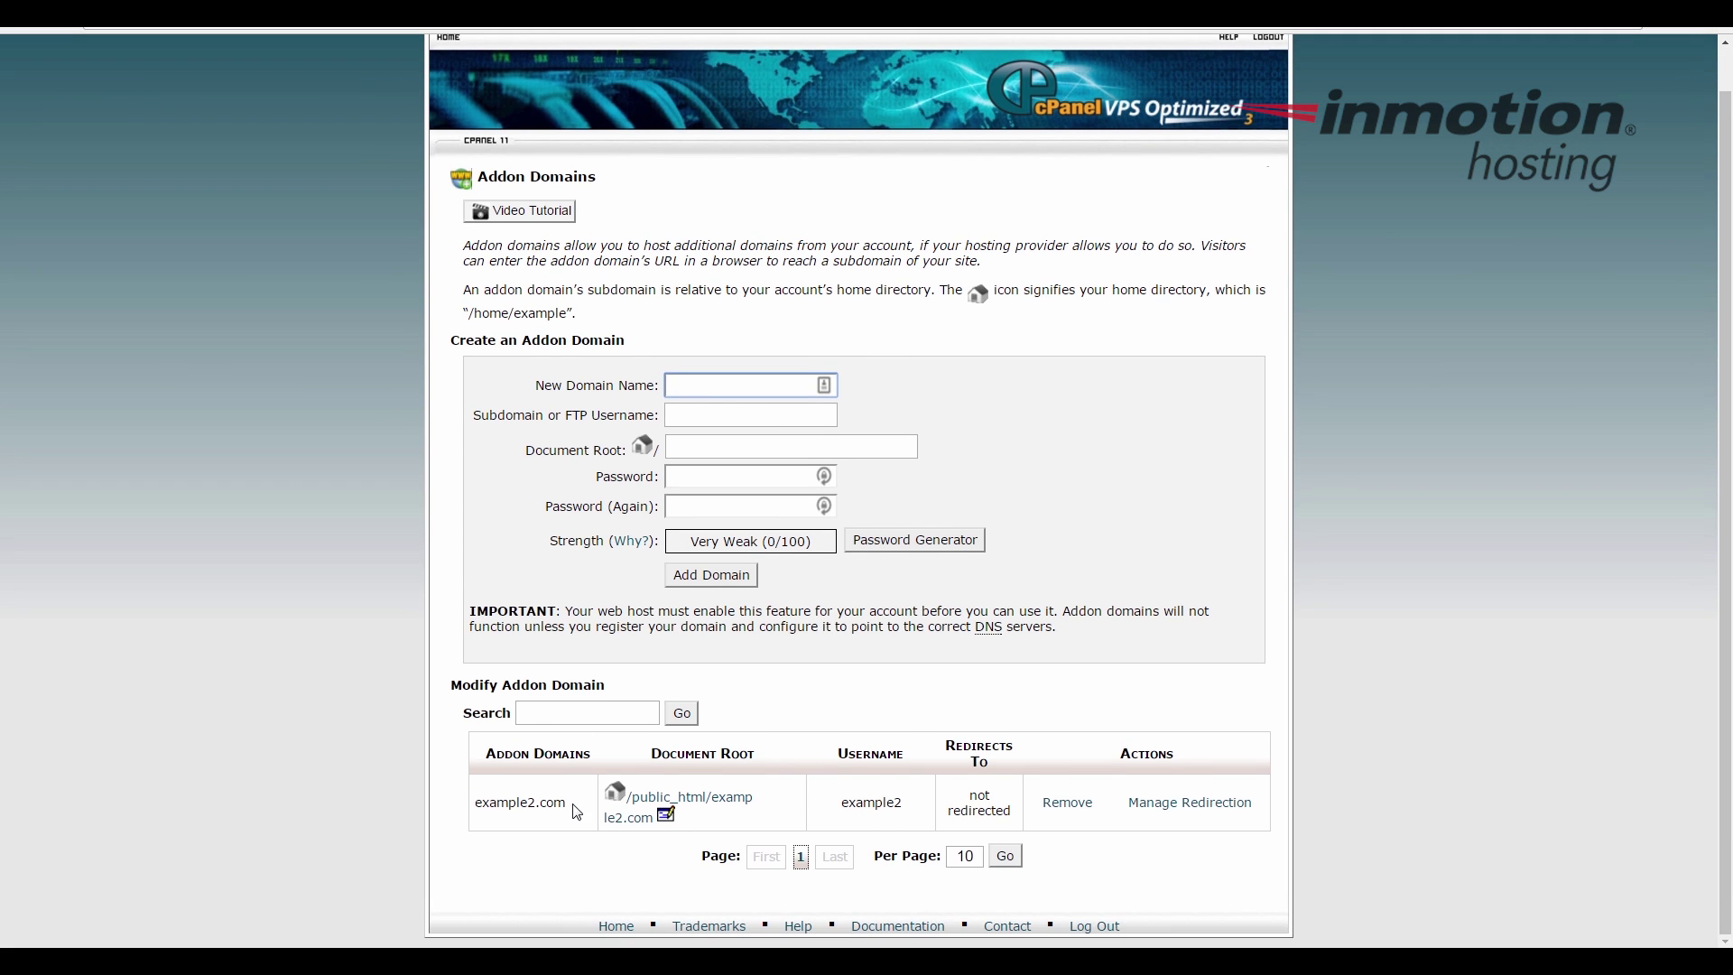
{"action": "left_click_drag", "start_coordinate": [574, 806], "coordinate": [478, 799]}
{"action": "scroll", "coordinate": [450, 542], "scroll_direction": "up", "scroll_amount": 1}
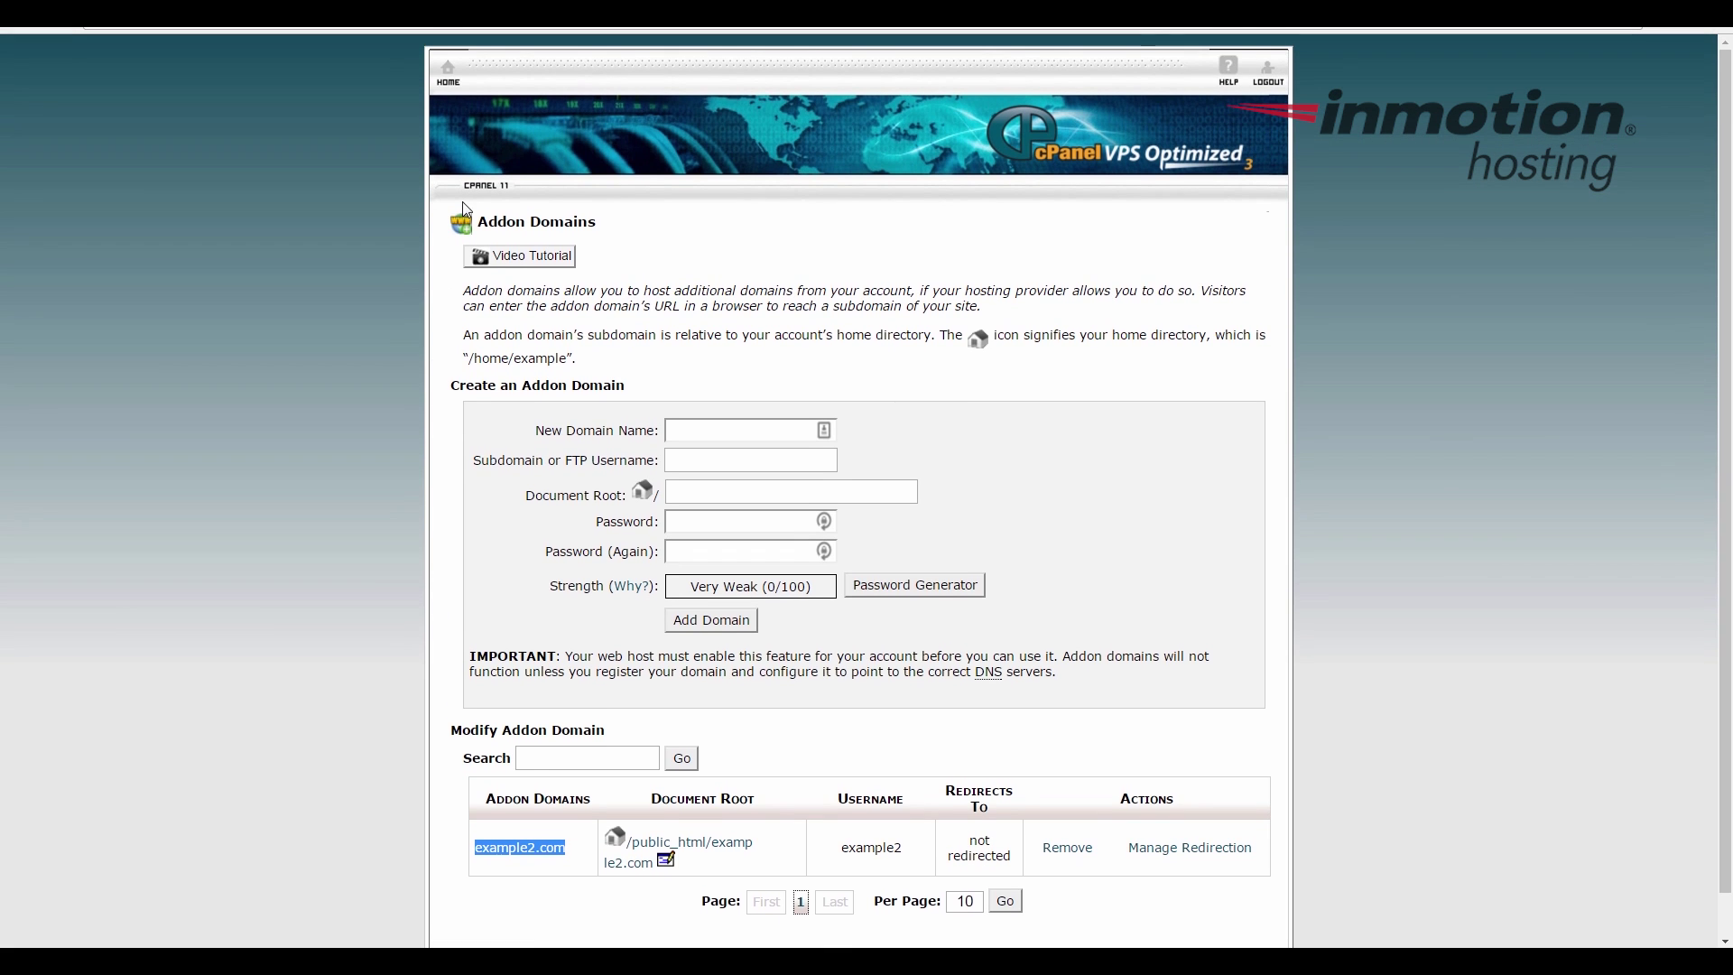
{"action": "left_click", "coordinate": [453, 65]}
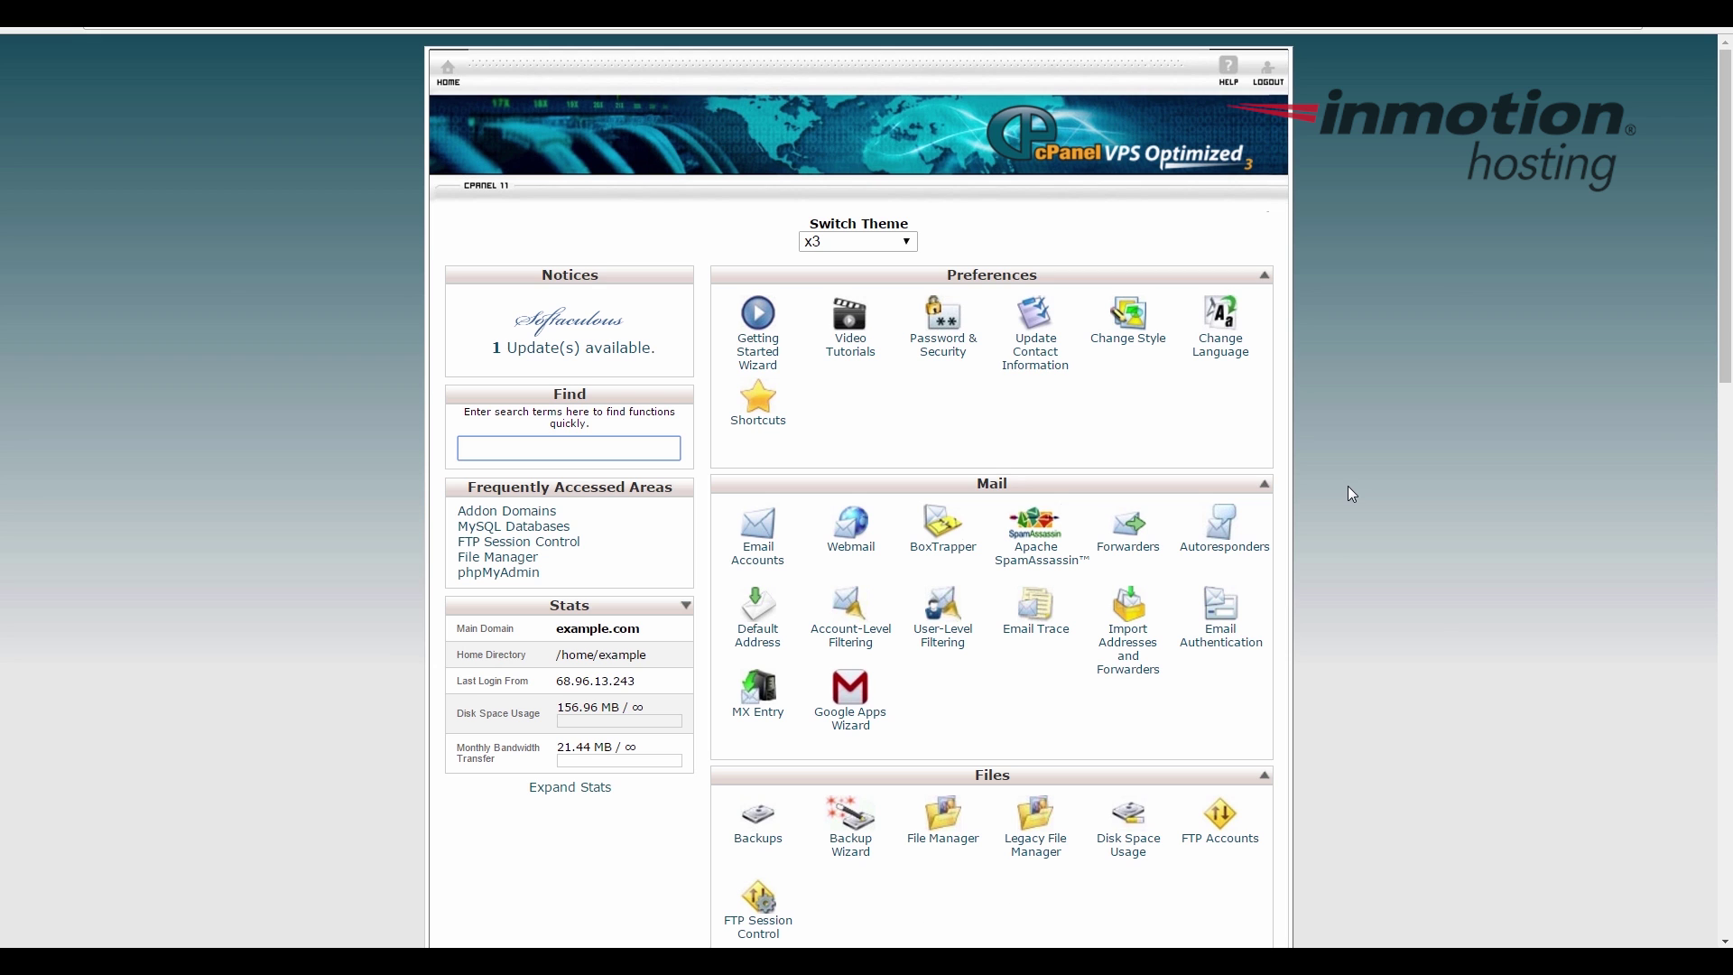
Launch Softaculous and open the WordPress 4.6.1 page from the Blogs category.
{"action": "scroll", "coordinate": [1346, 489], "scroll_direction": "down", "scroll_amount": 15}
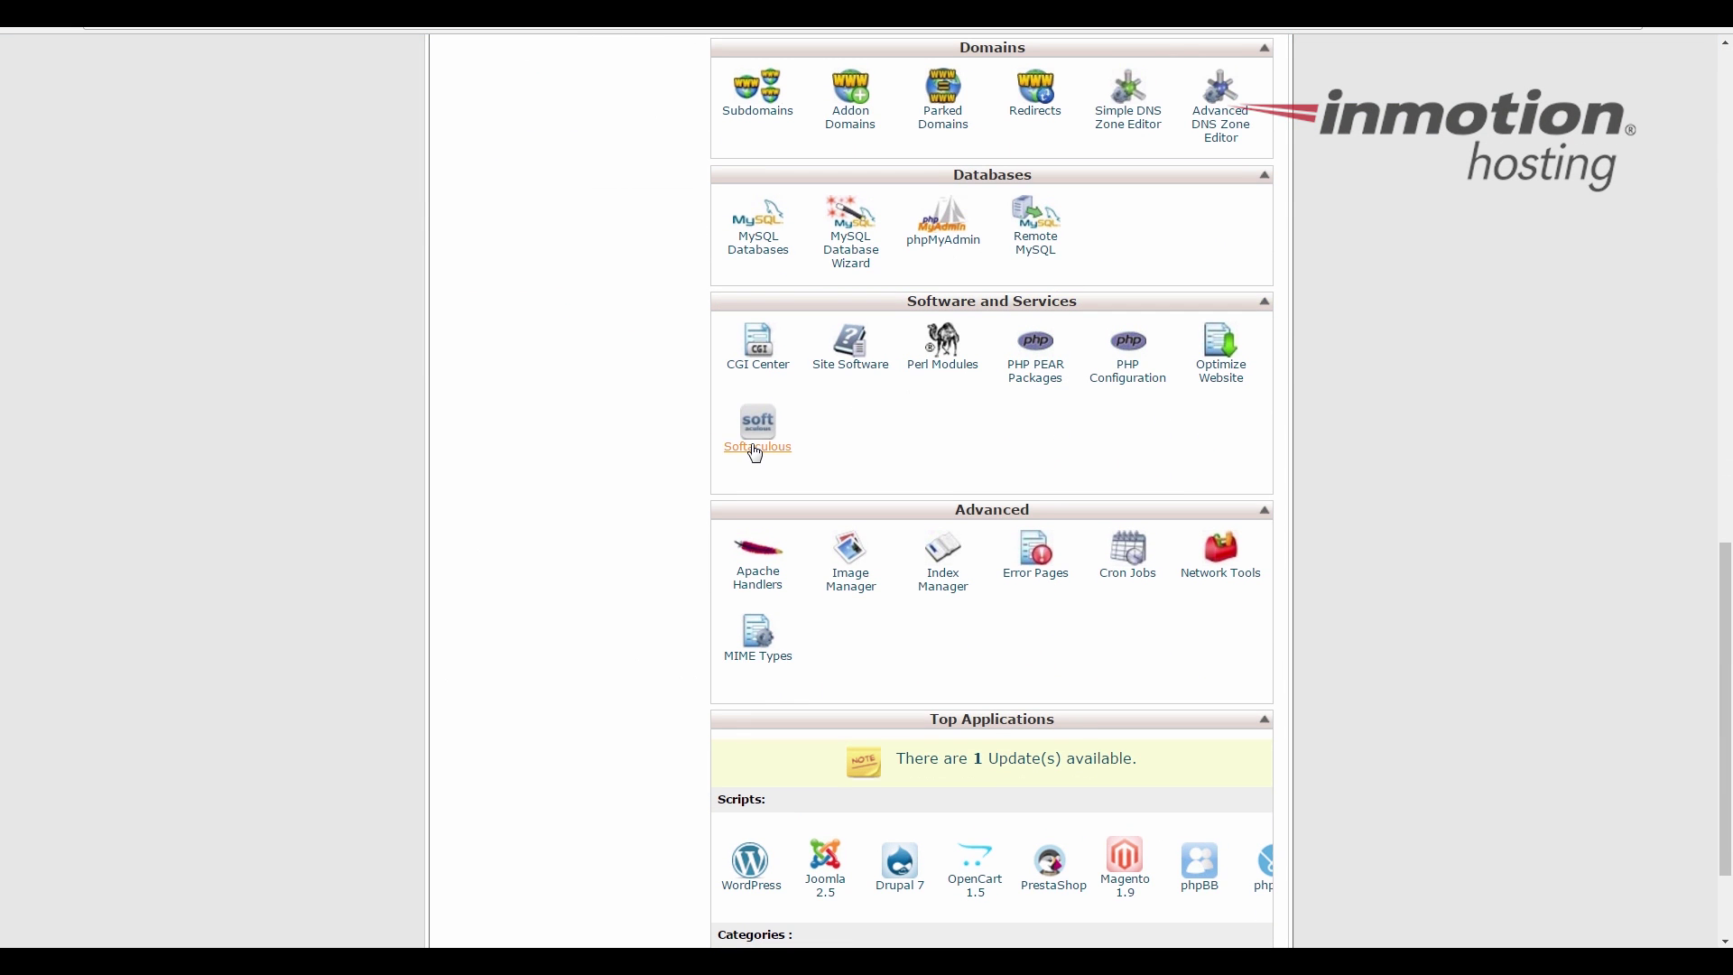
{"action": "left_click", "coordinate": [756, 449]}
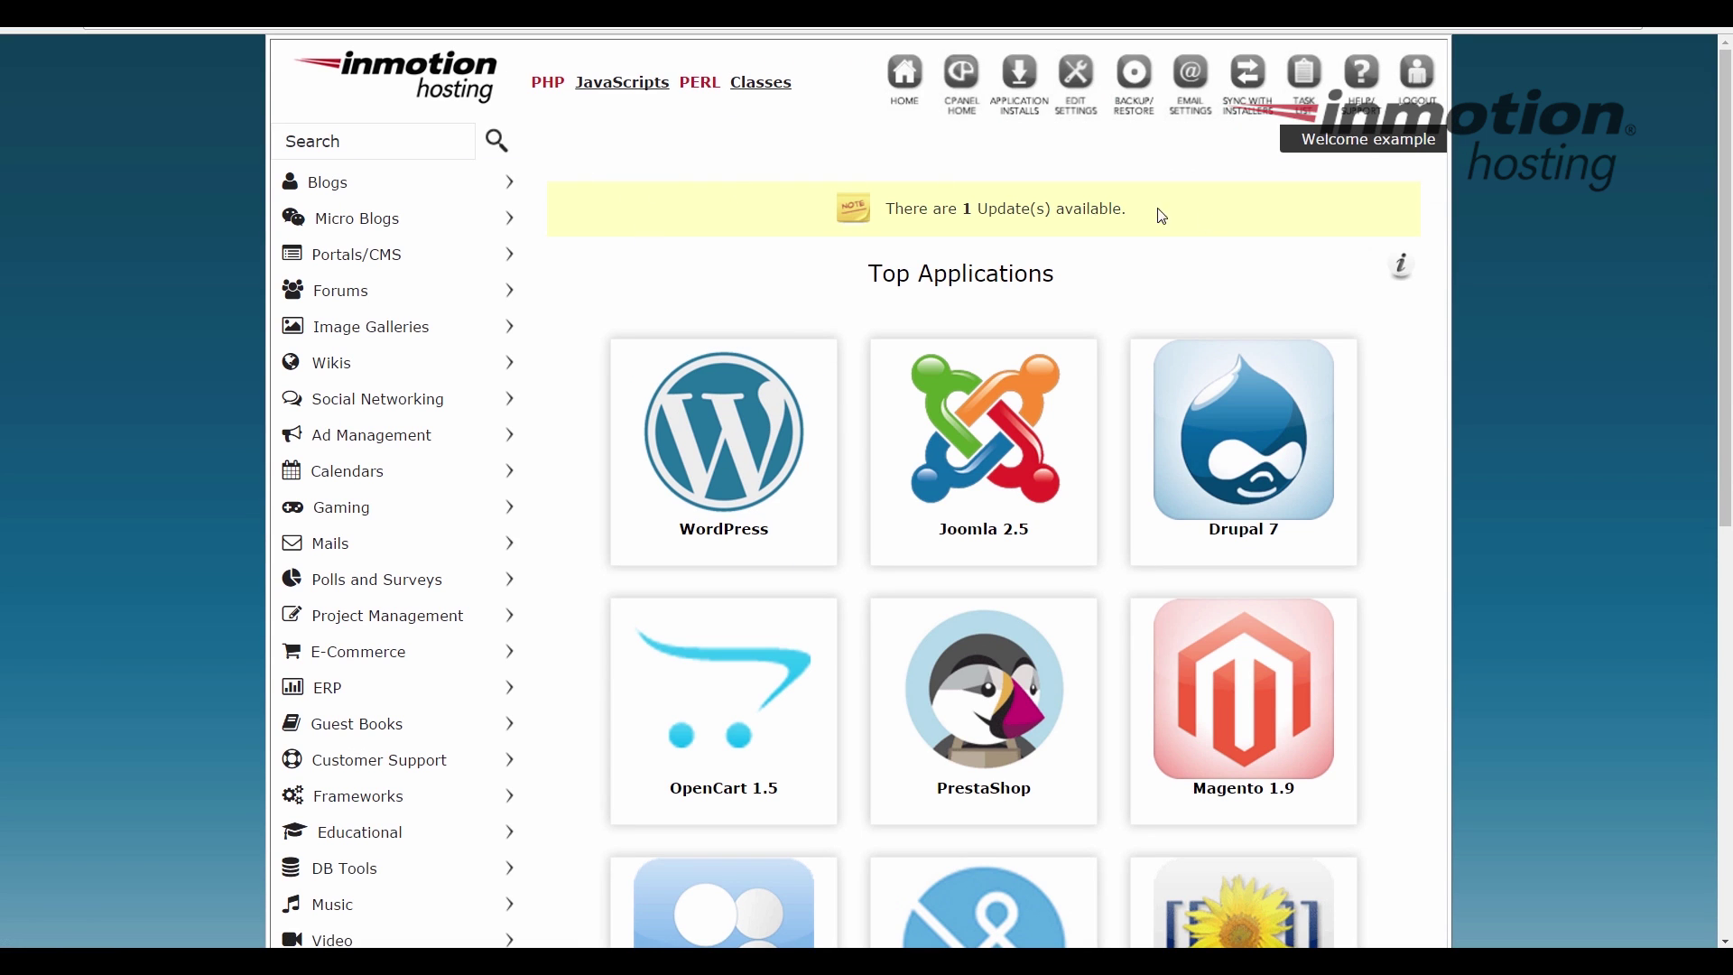
{"action": "mouse_move", "coordinate": [735, 462]}
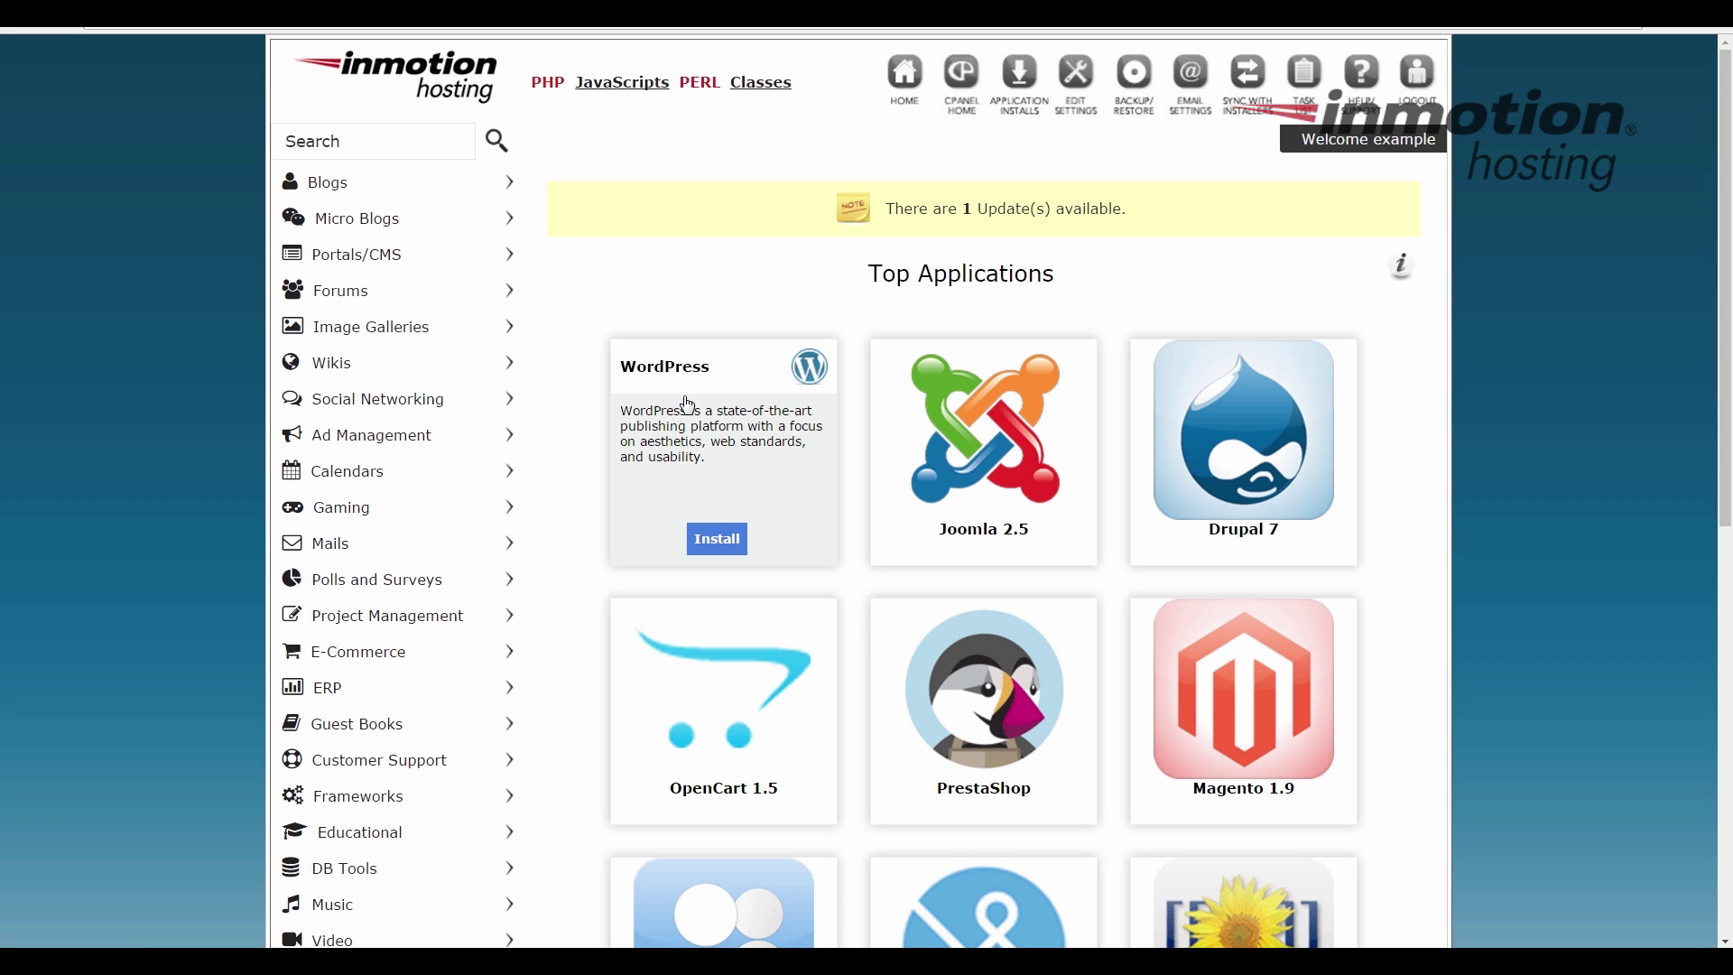
{"action": "left_click", "coordinate": [358, 185]}
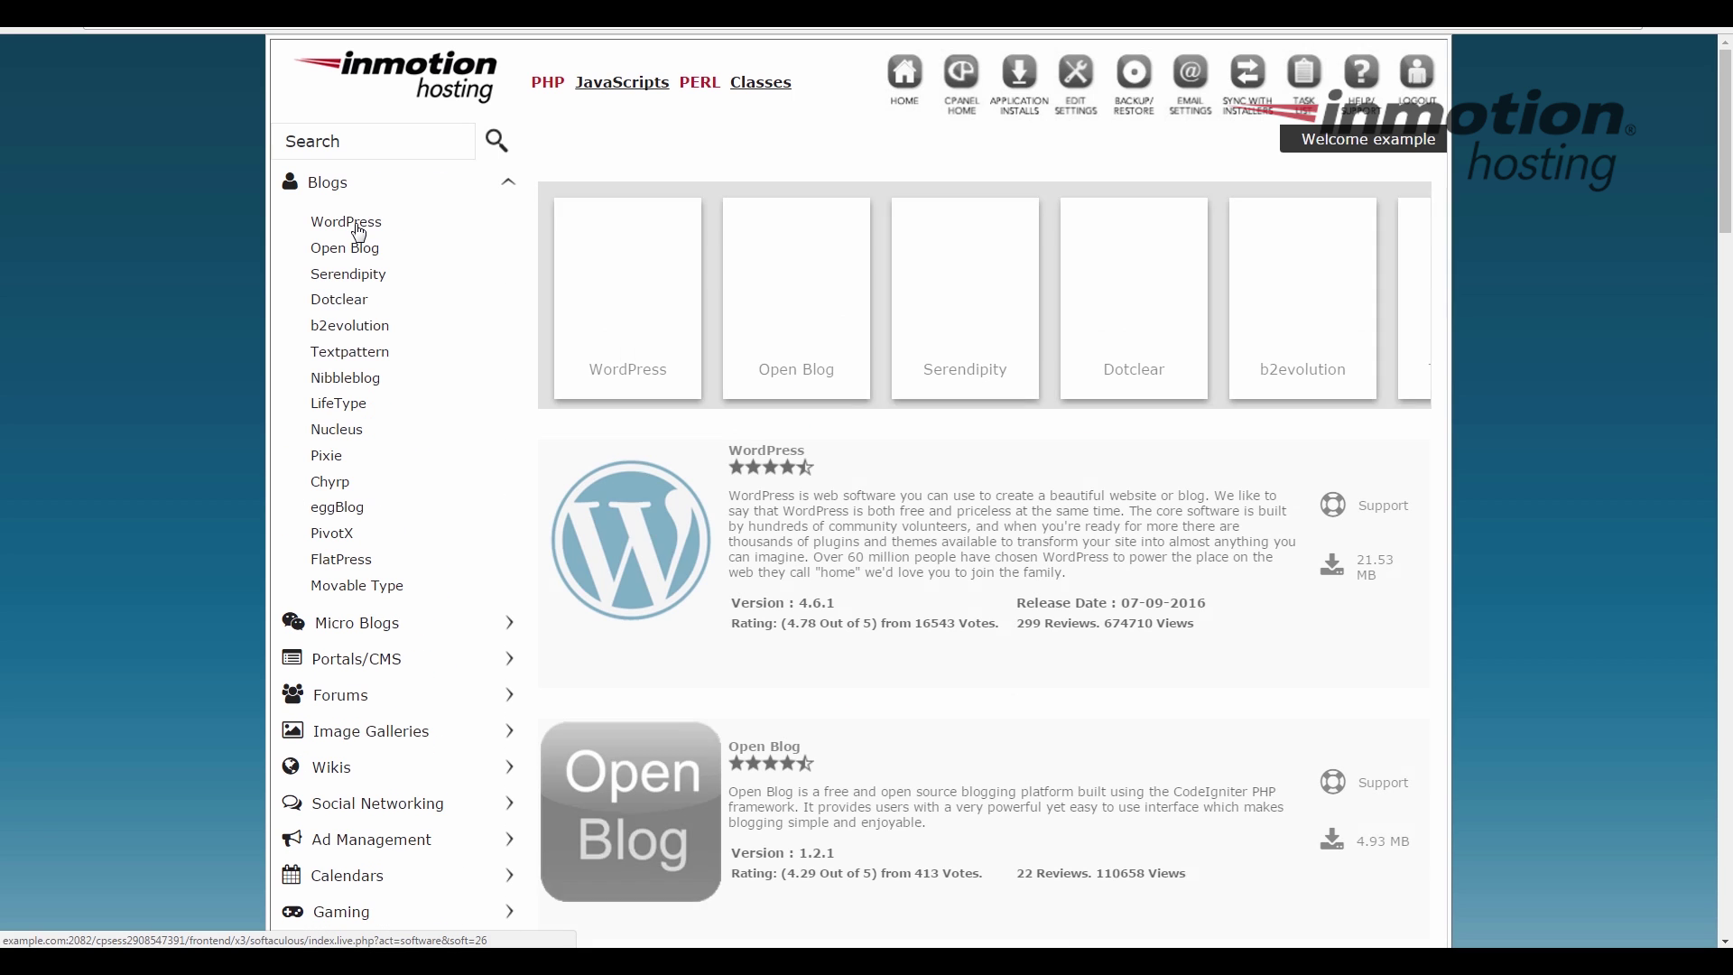
{"action": "left_click", "coordinate": [358, 226]}
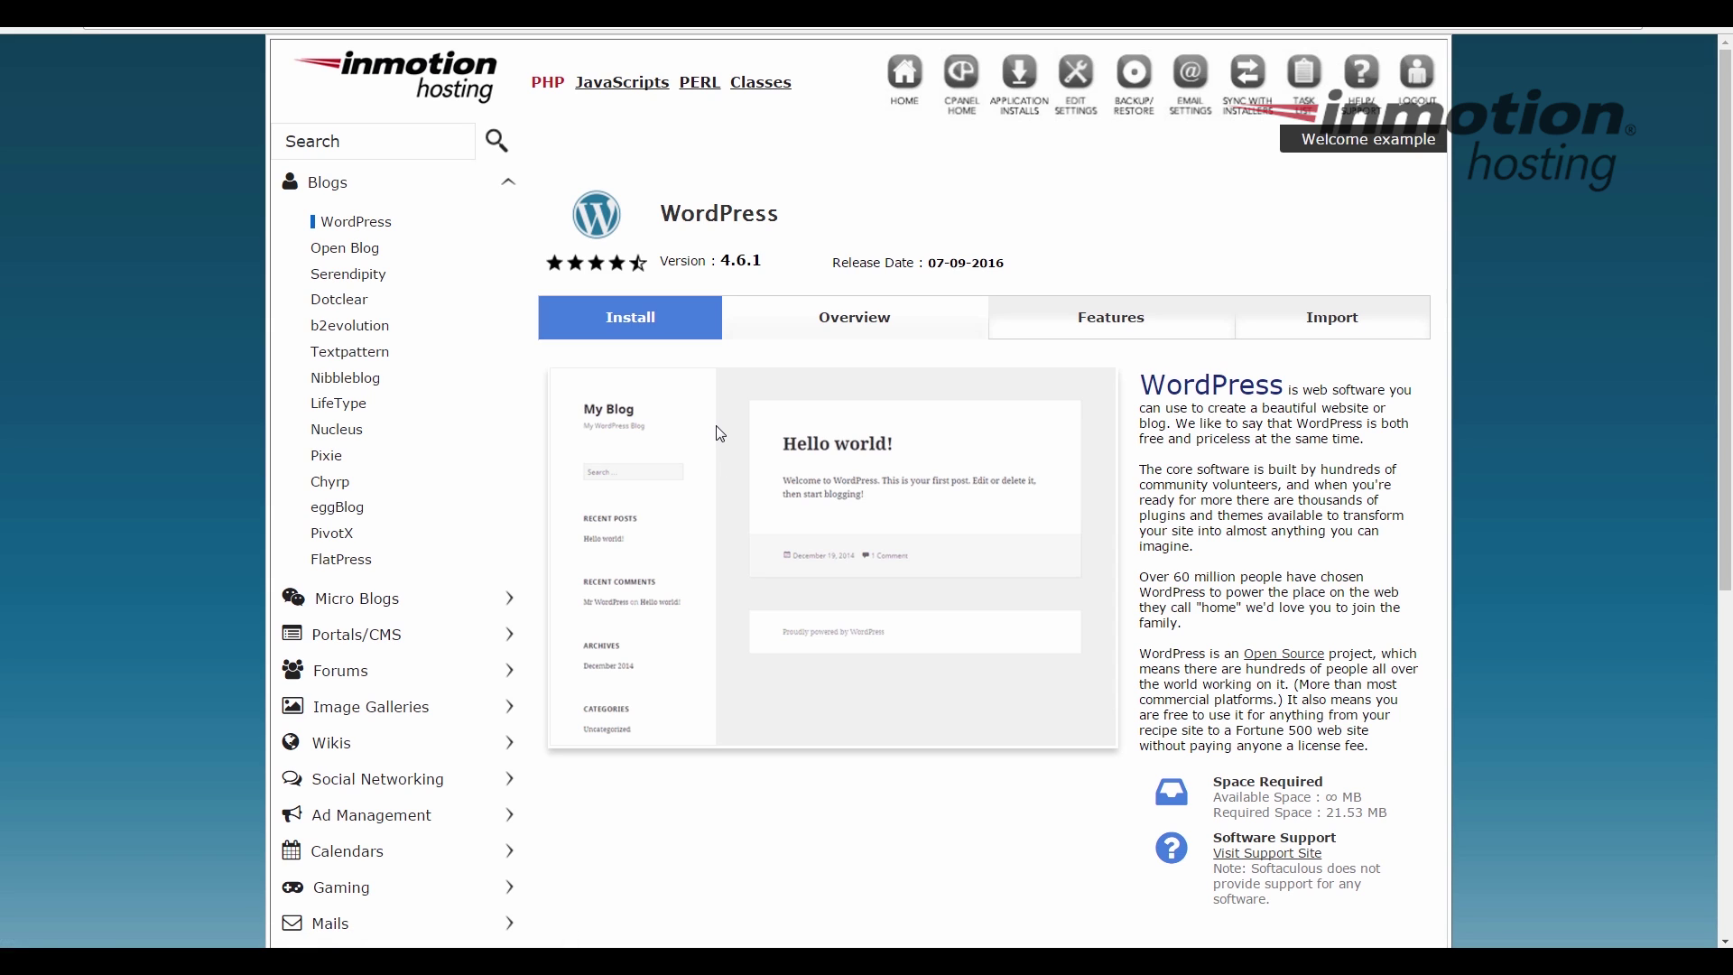
Open the WordPress Install form, choose domain example2.com, and leave In Directory blank.
{"action": "left_click", "coordinate": [672, 322]}
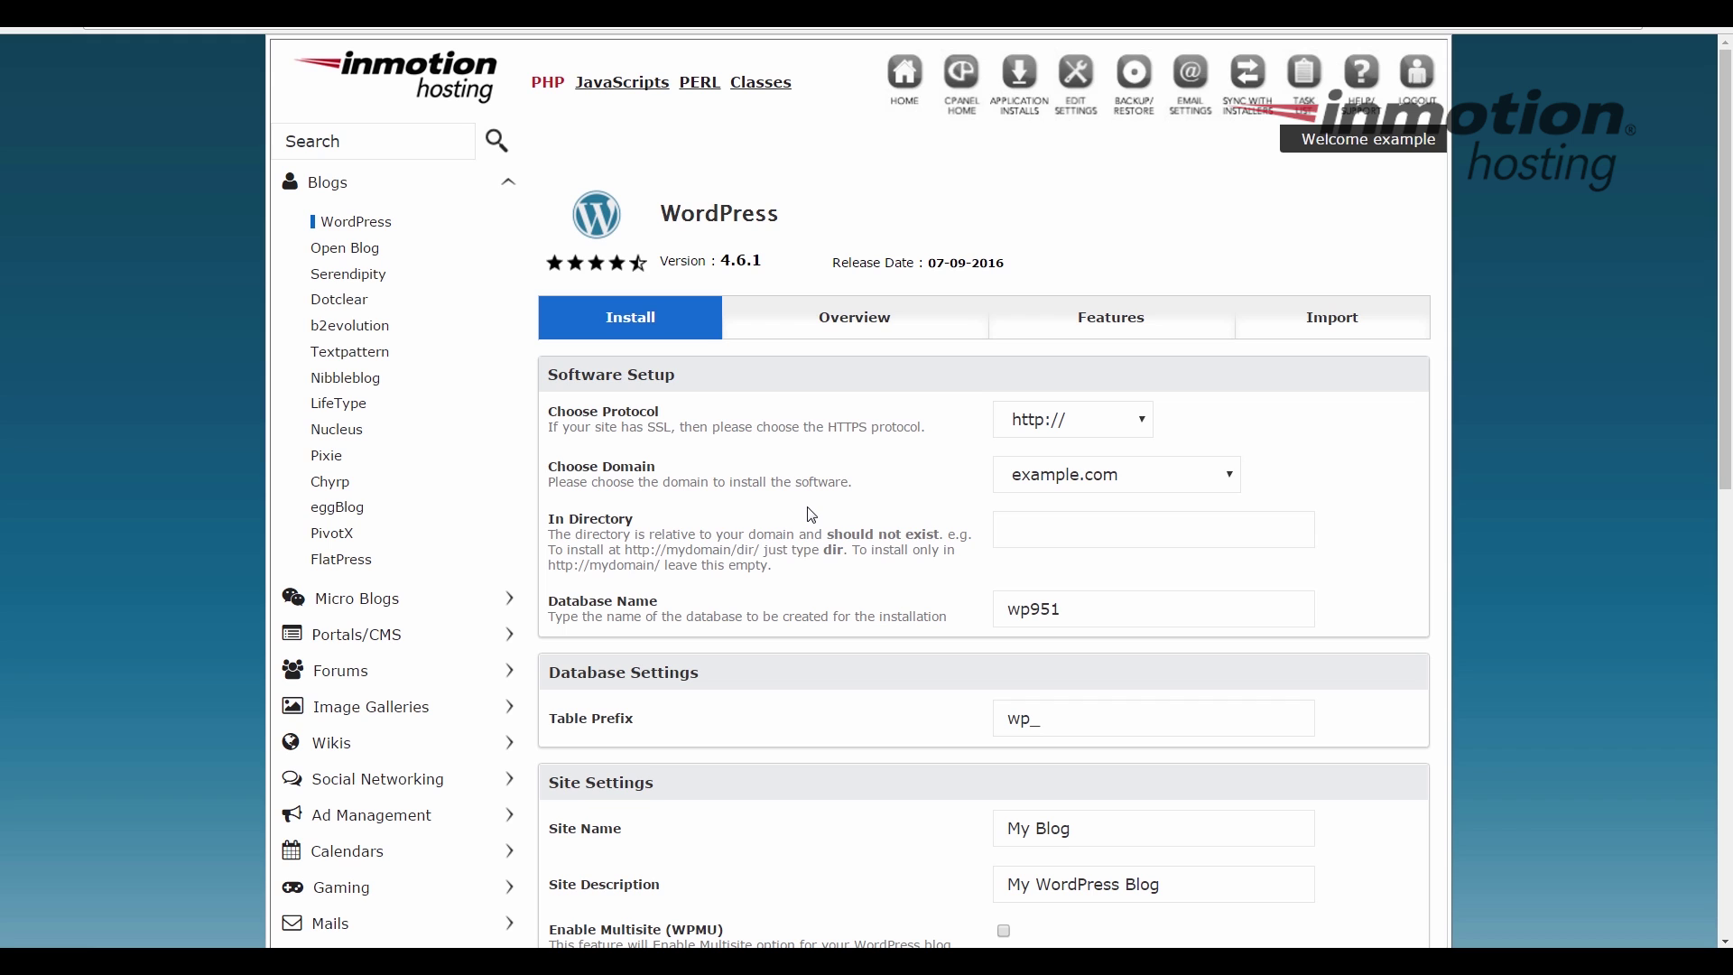
{"action": "scroll", "coordinate": [813, 515], "scroll_direction": "down", "scroll_amount": 2}
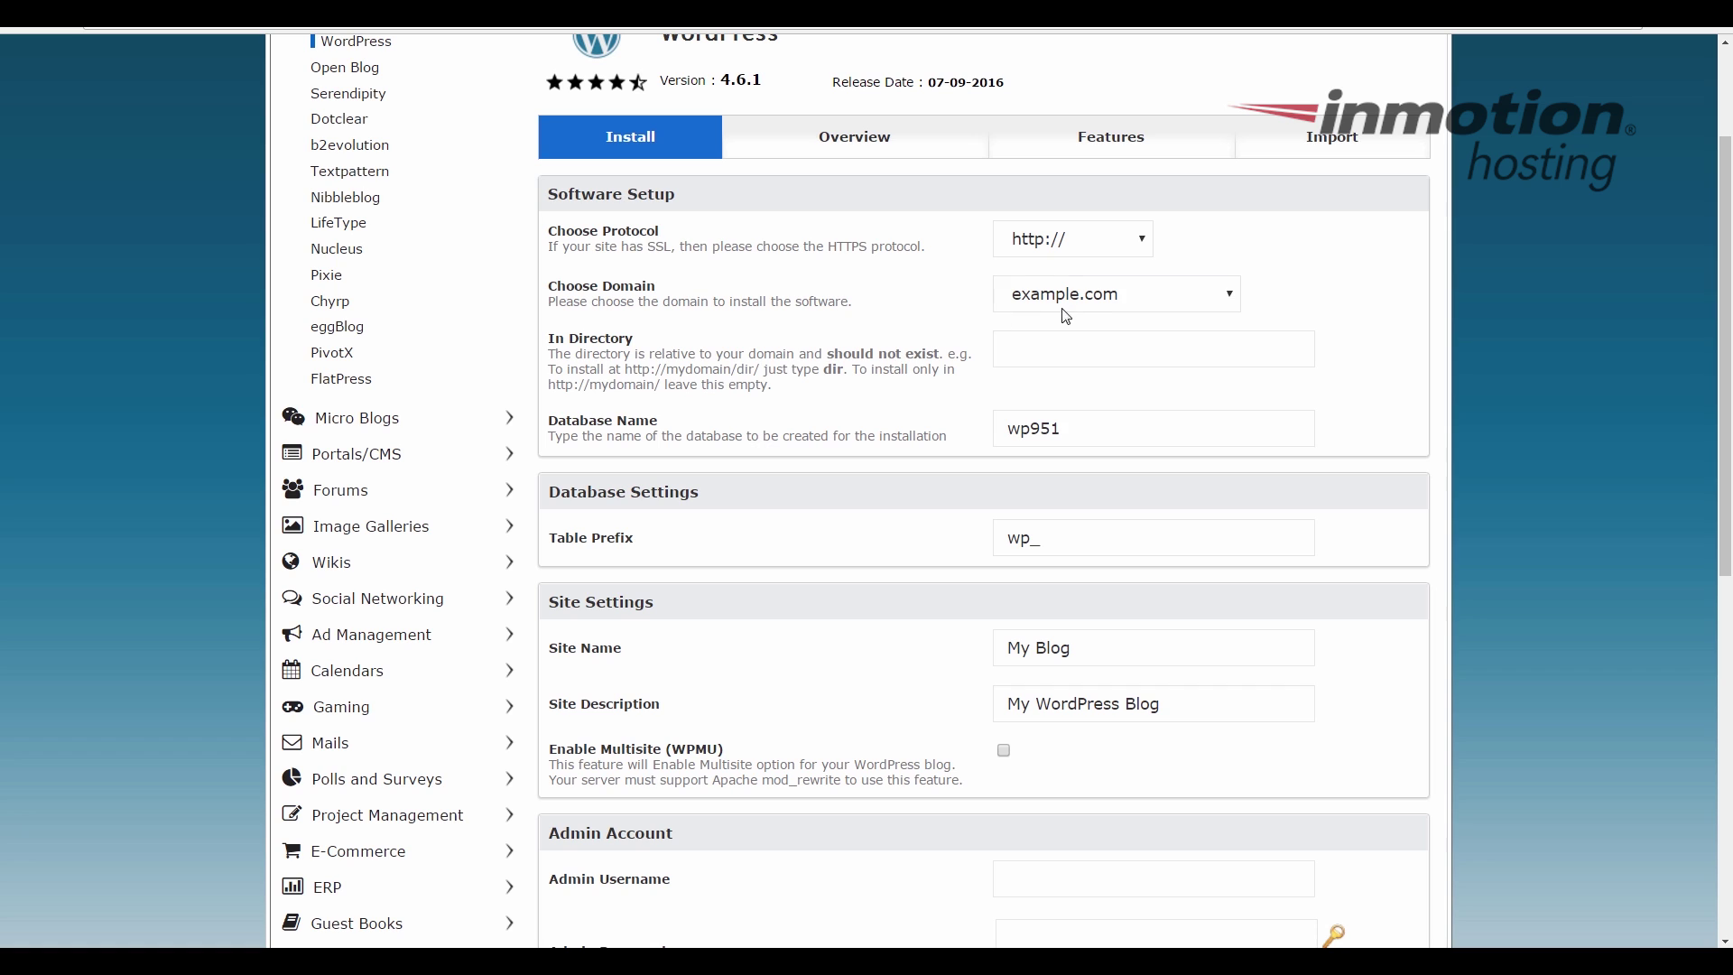
{"action": "left_click", "coordinate": [1119, 305]}
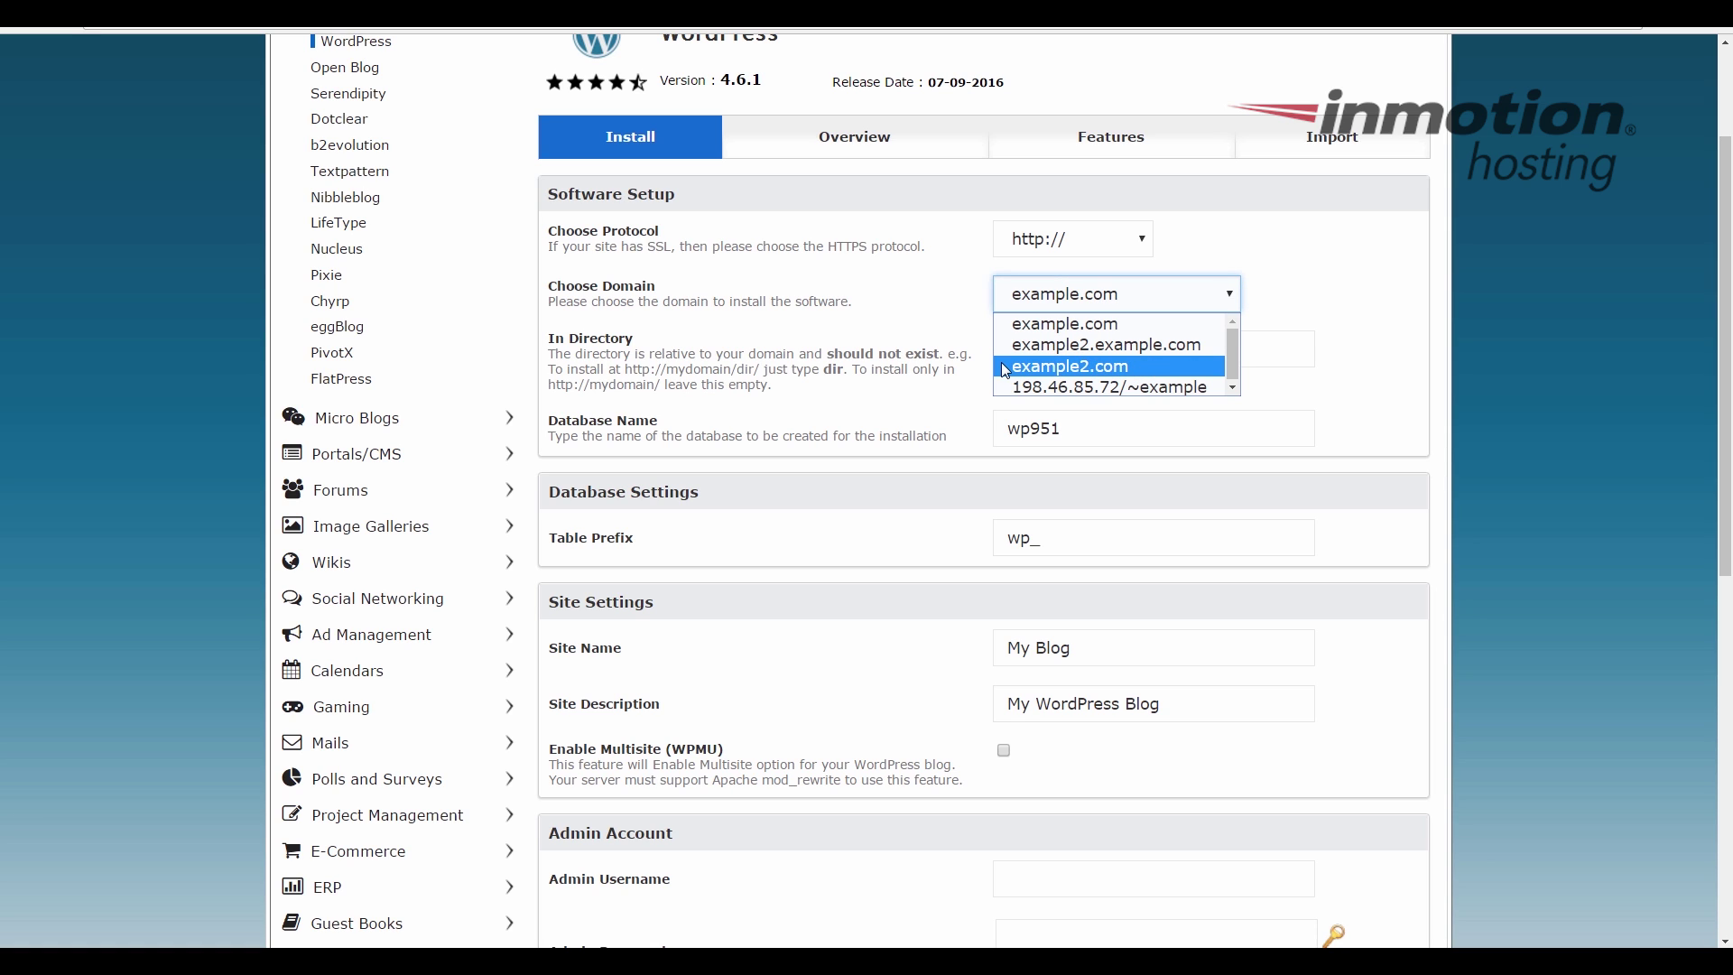
{"action": "left_click", "coordinate": [1153, 368]}
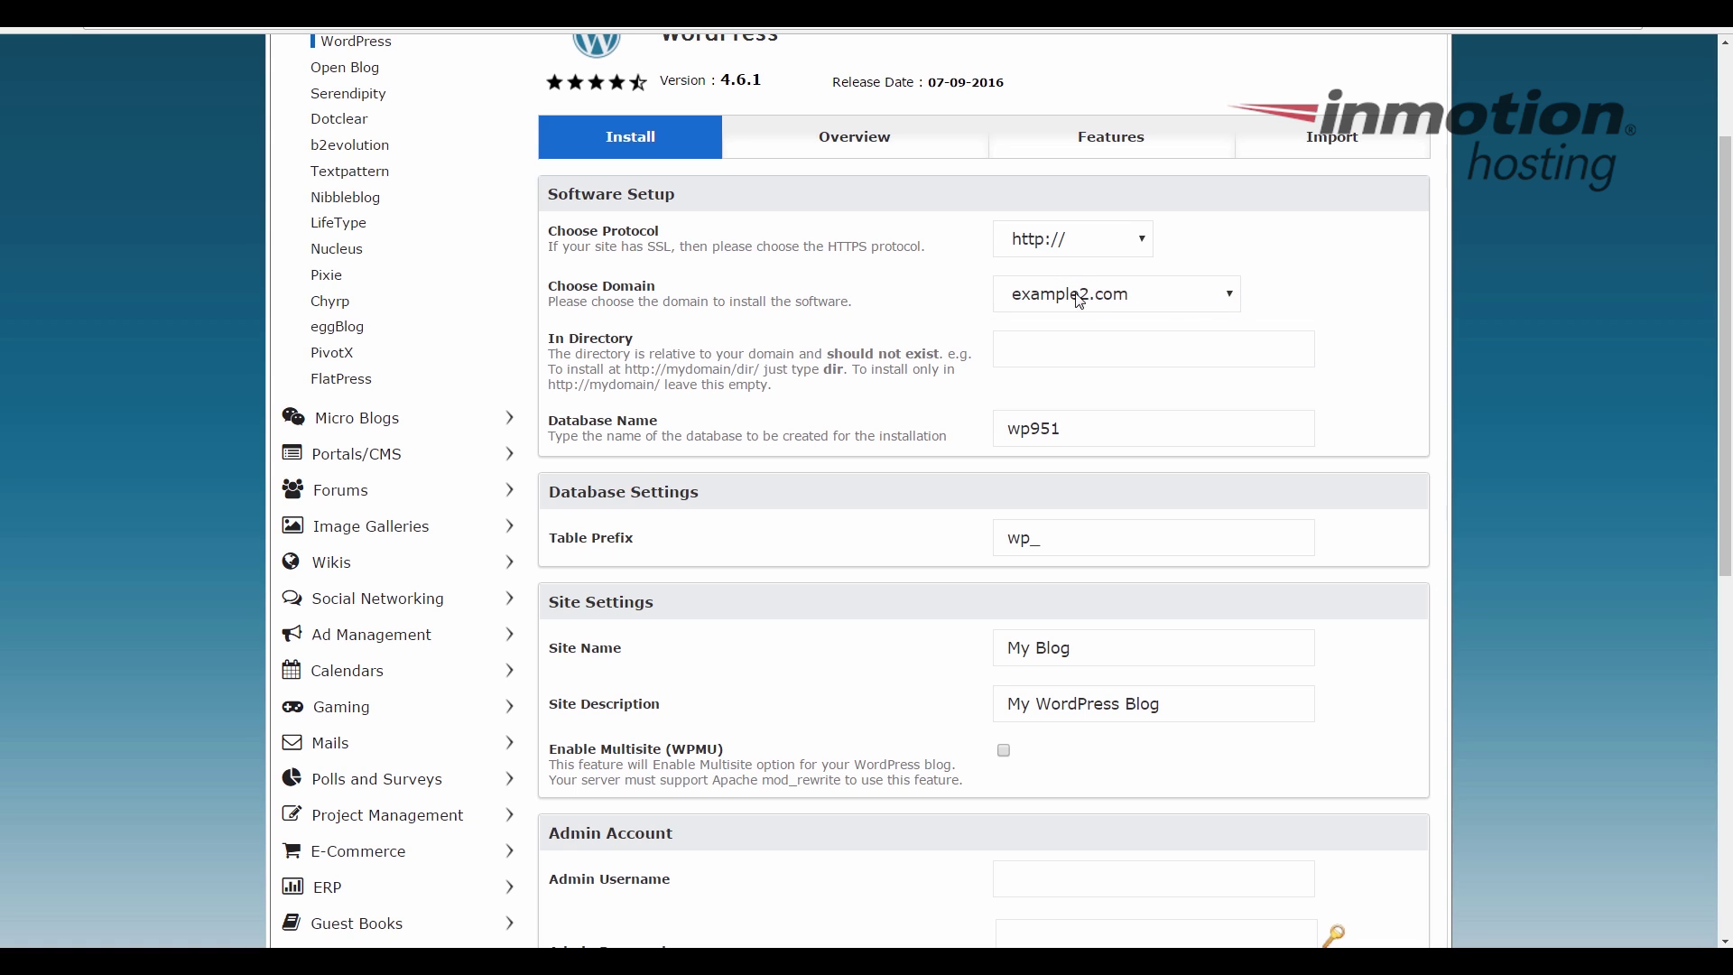
{"action": "left_click", "coordinate": [1018, 352]}
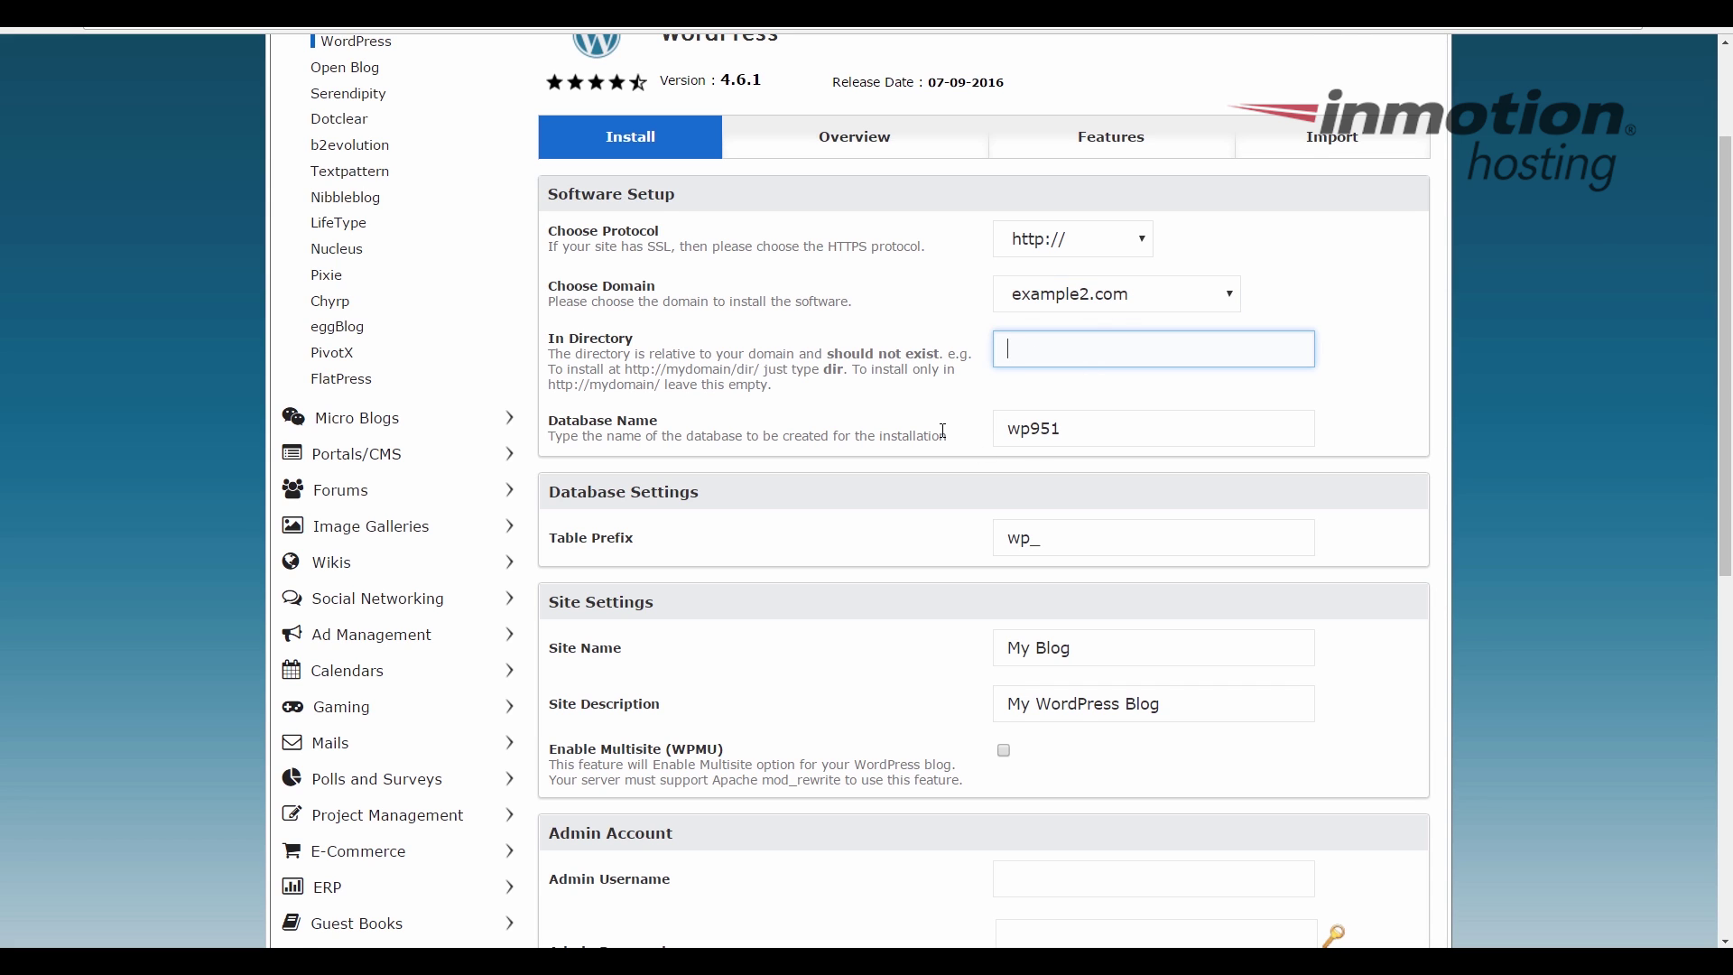
{"action": "scroll", "coordinate": [1006, 330], "scroll_direction": "down", "scroll_amount": 3}
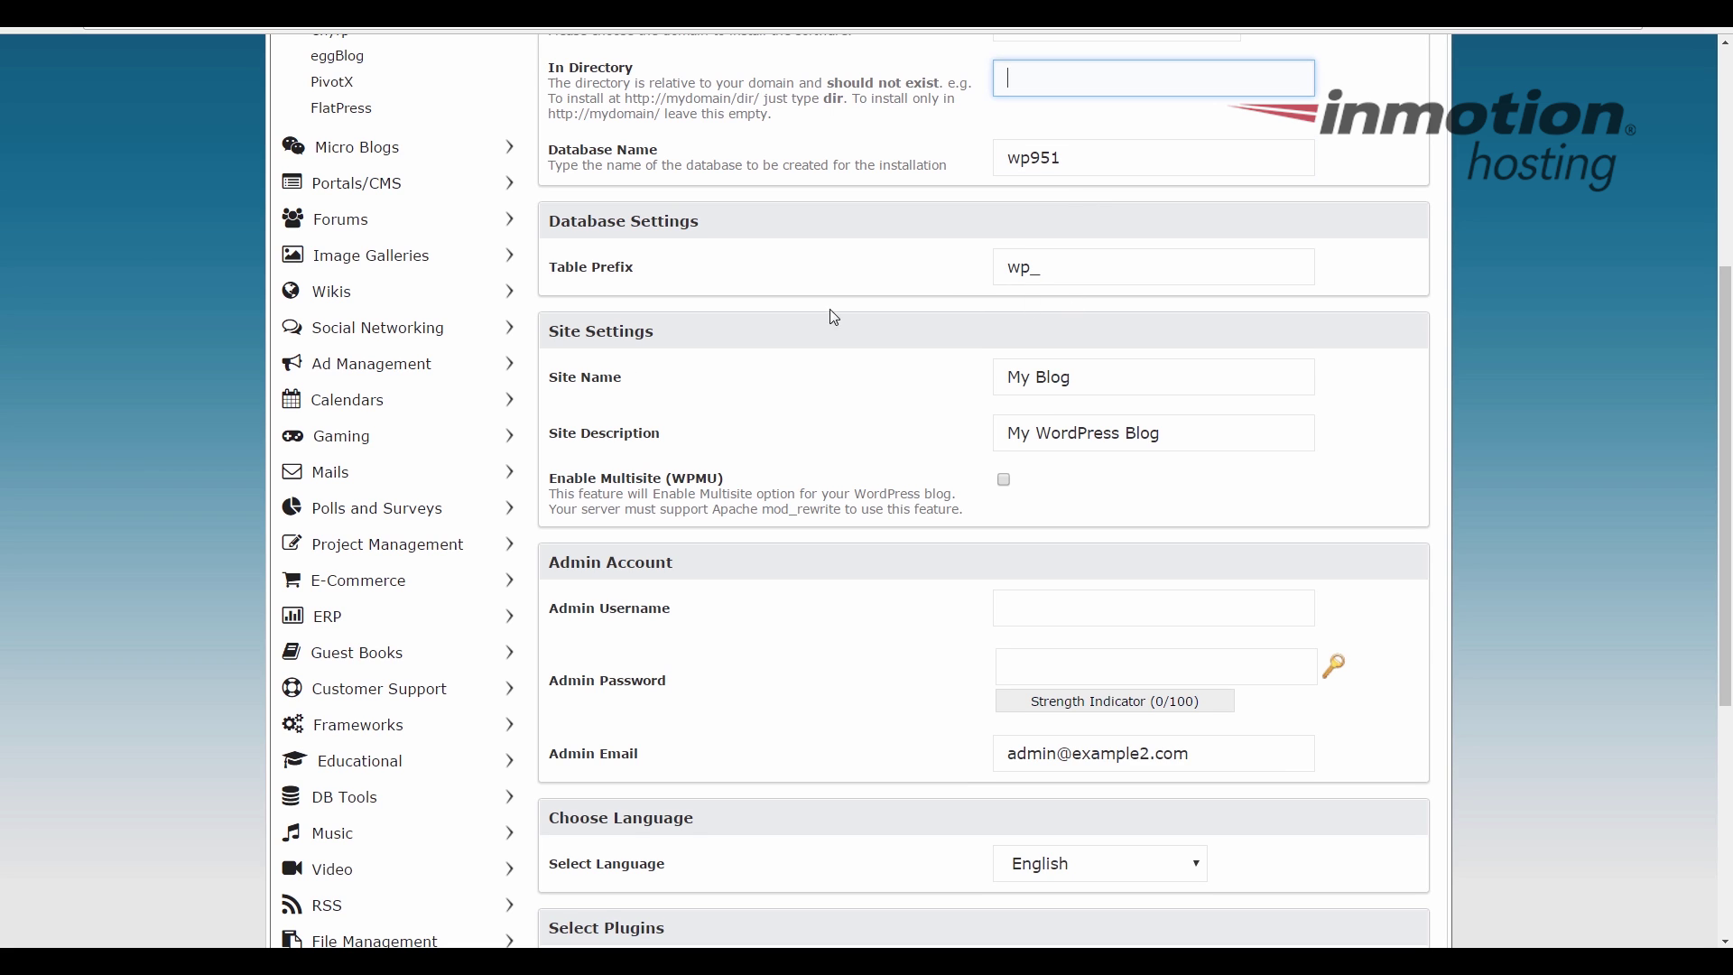
{"action": "left_click", "coordinate": [1128, 283]}
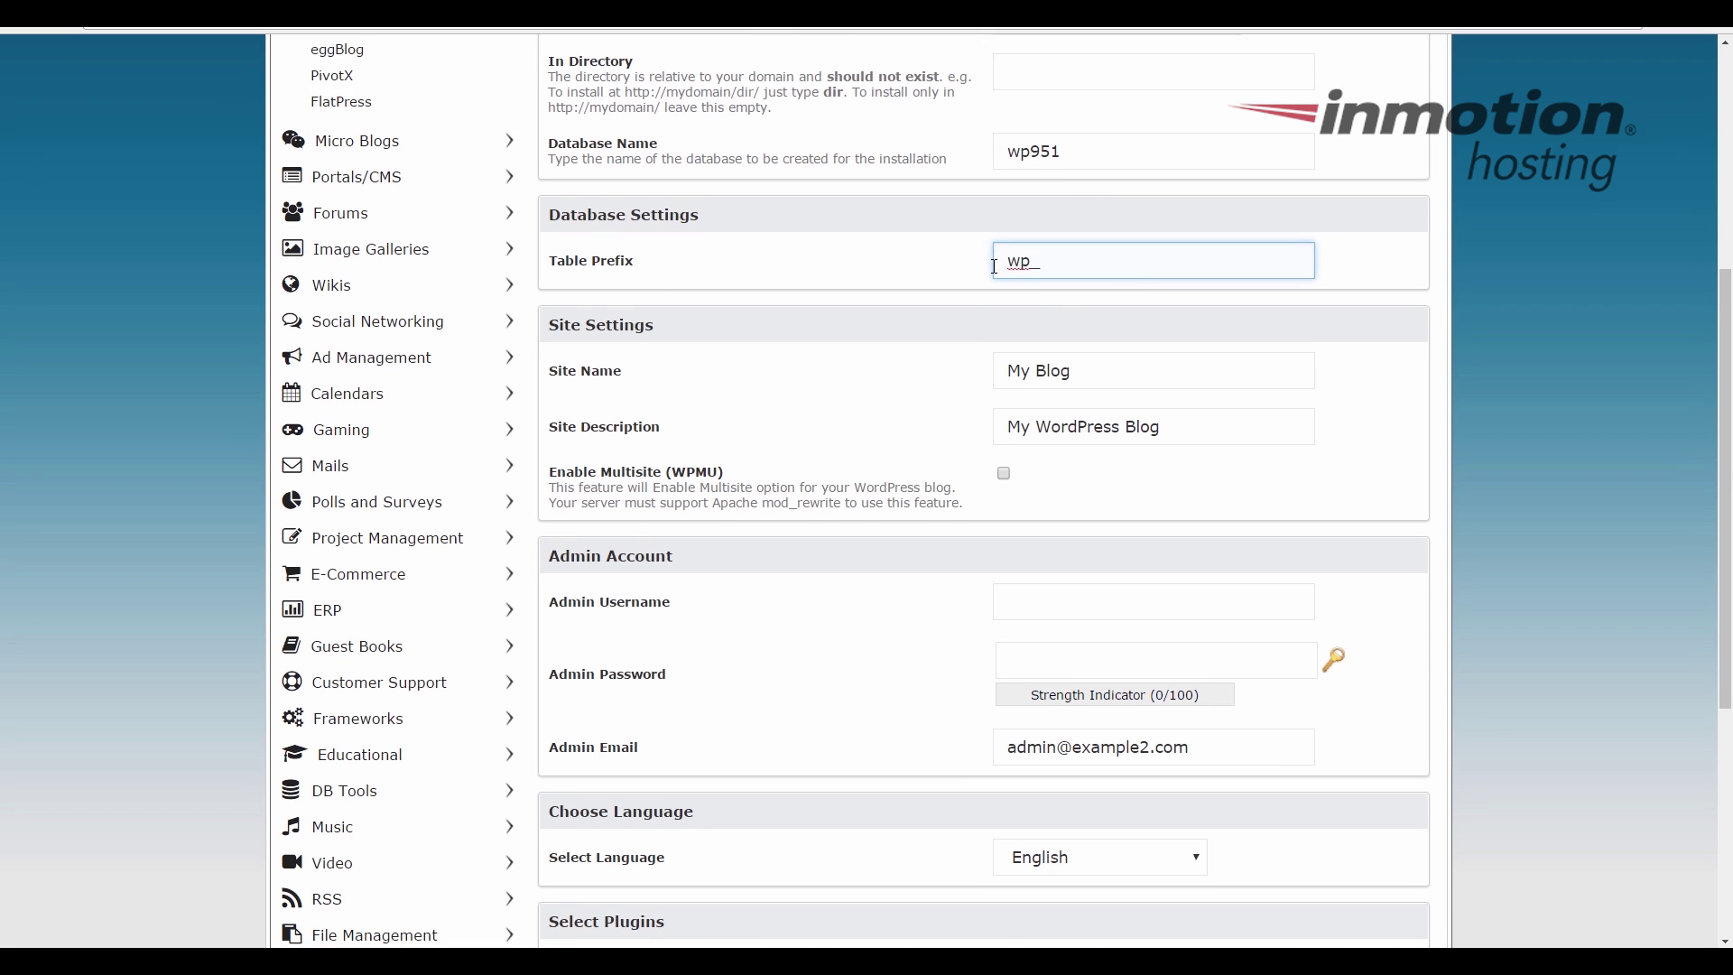
{"action": "scroll", "coordinate": [932, 286], "scroll_direction": "down", "scroll_amount": 5}
{"action": "scroll", "coordinate": [774, 287], "scroll_direction": "up", "scroll_amount": 2}
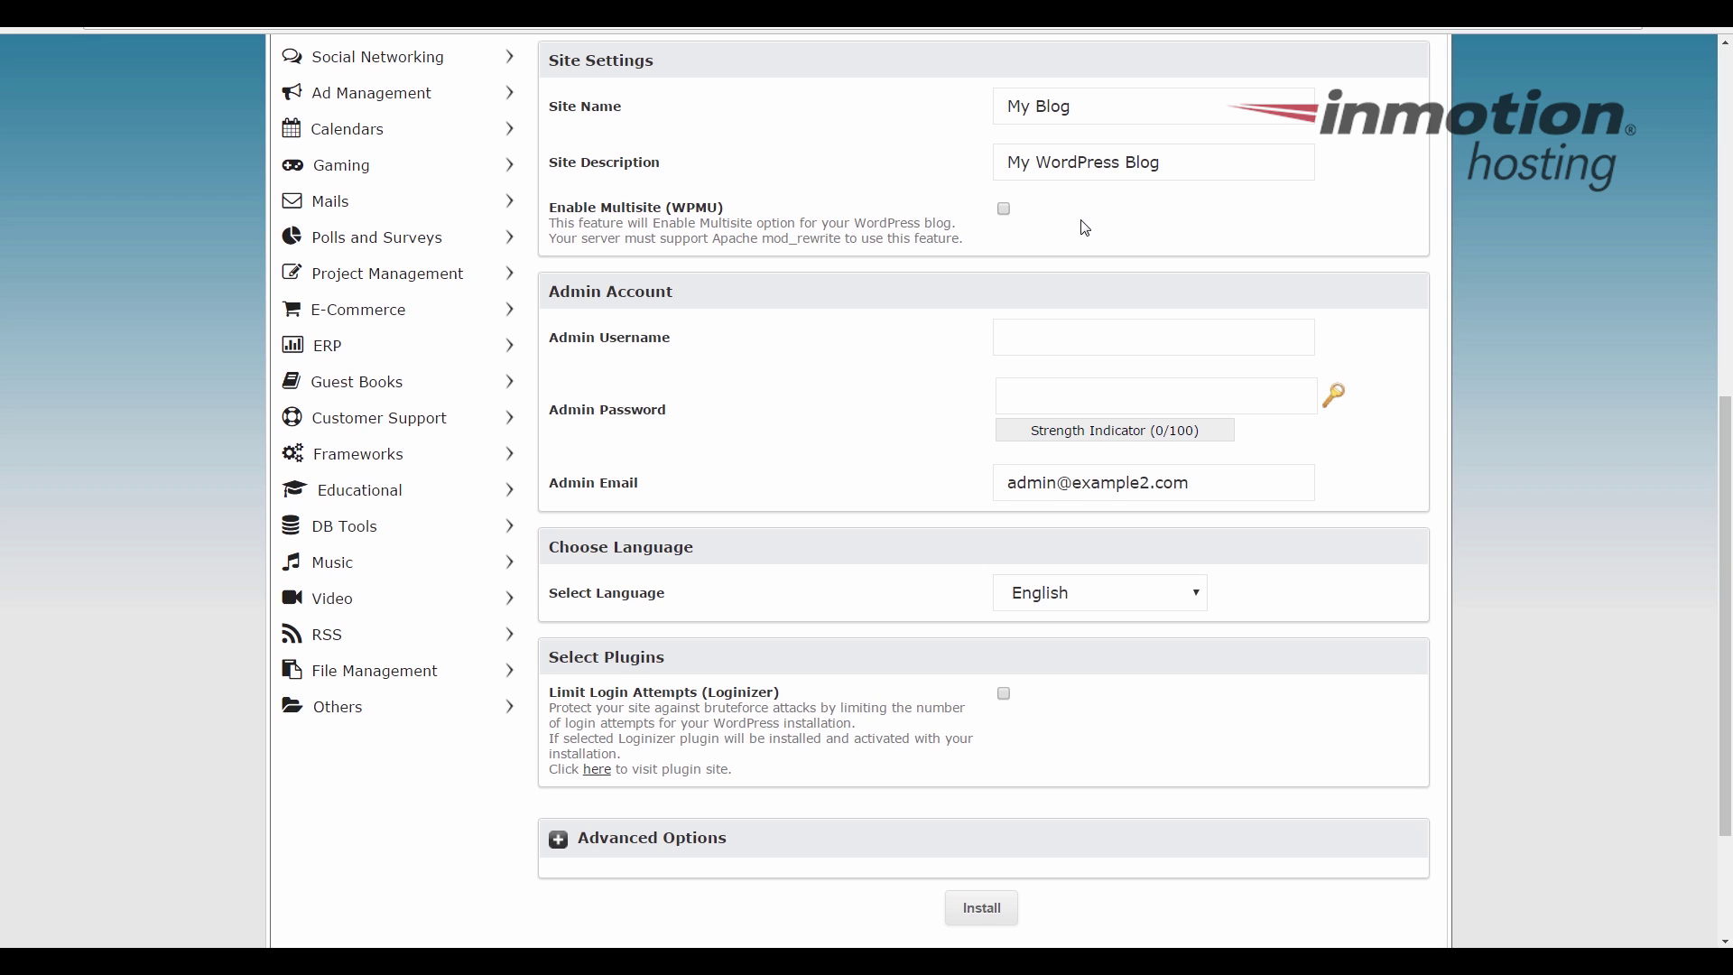
{"action": "scroll", "coordinate": [654, 242], "scroll_direction": "down", "scroll_amount": 1}
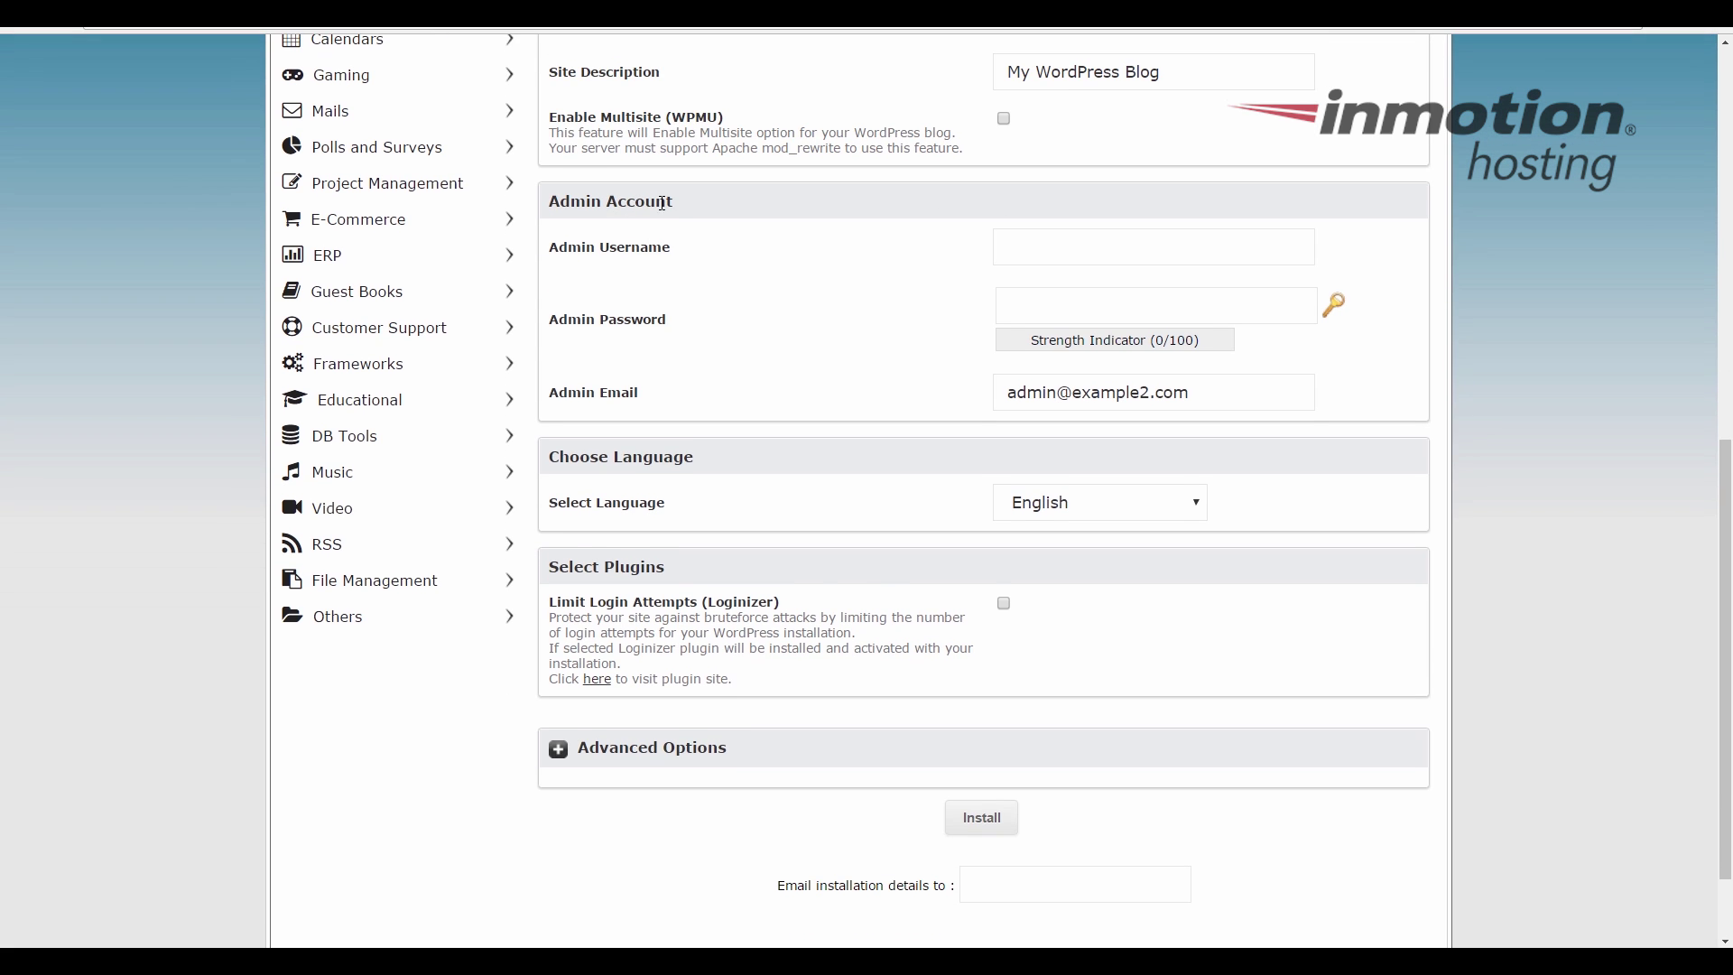
Set admin username 'Admin' with a generated Strong (60/100) password, keeping the admin email.
{"action": "left_click", "coordinate": [1067, 255]}
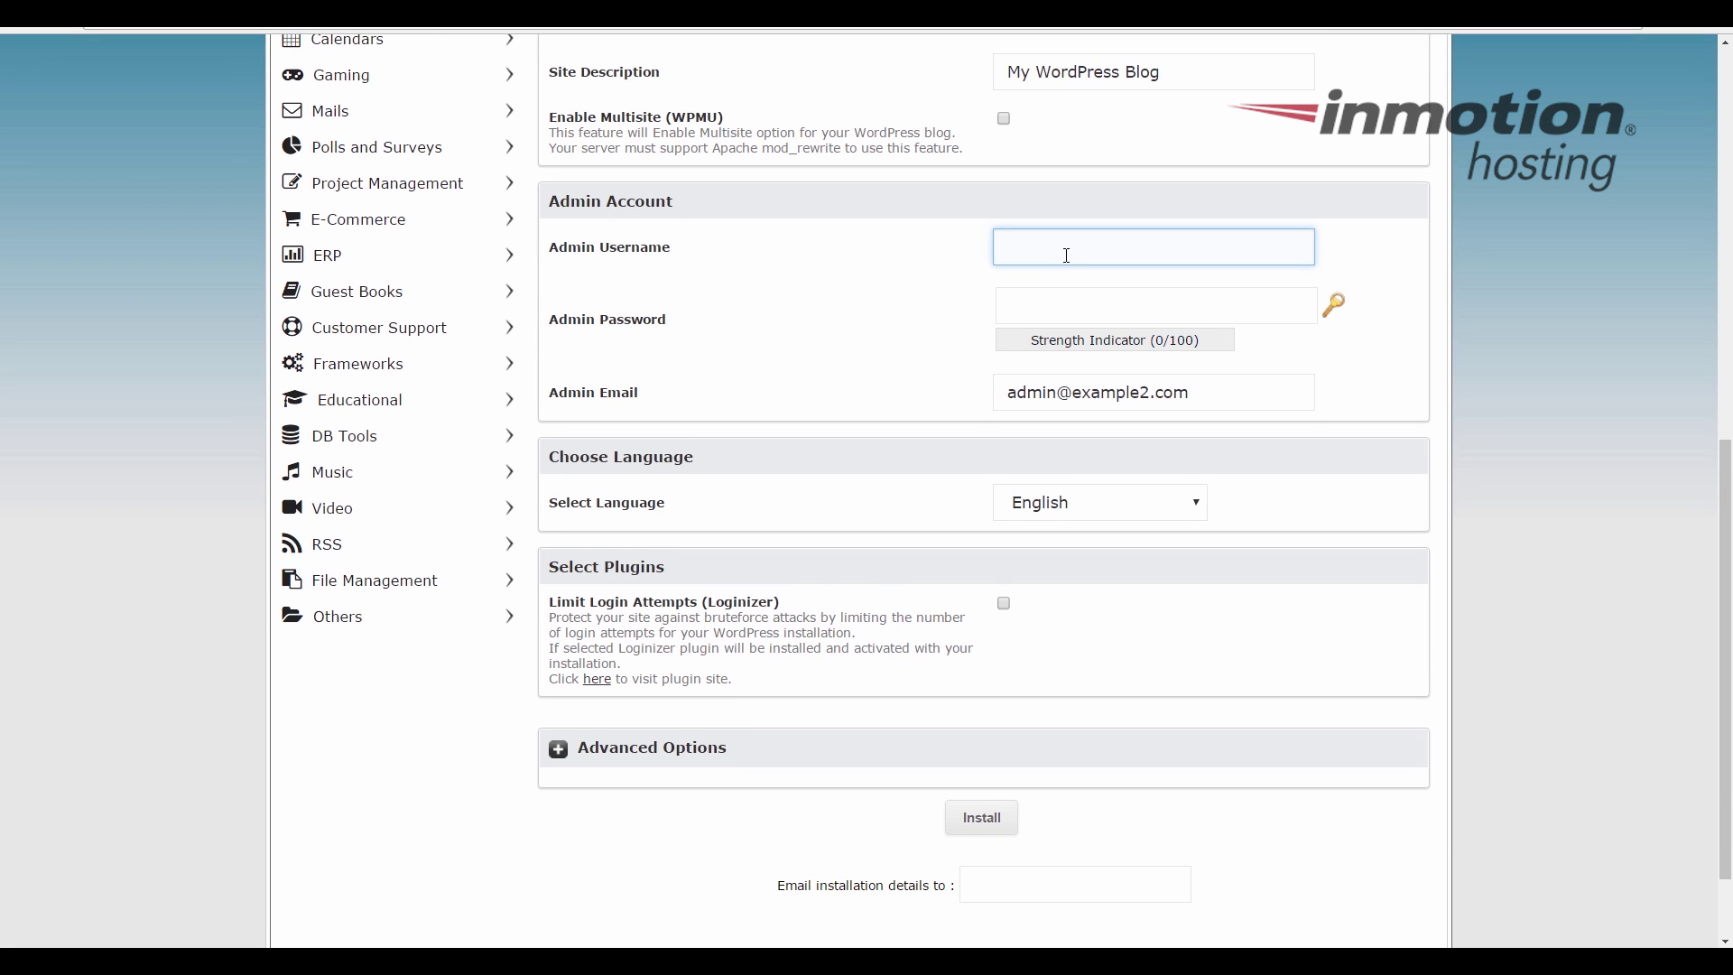
{"action": "type", "text": "Admin"}
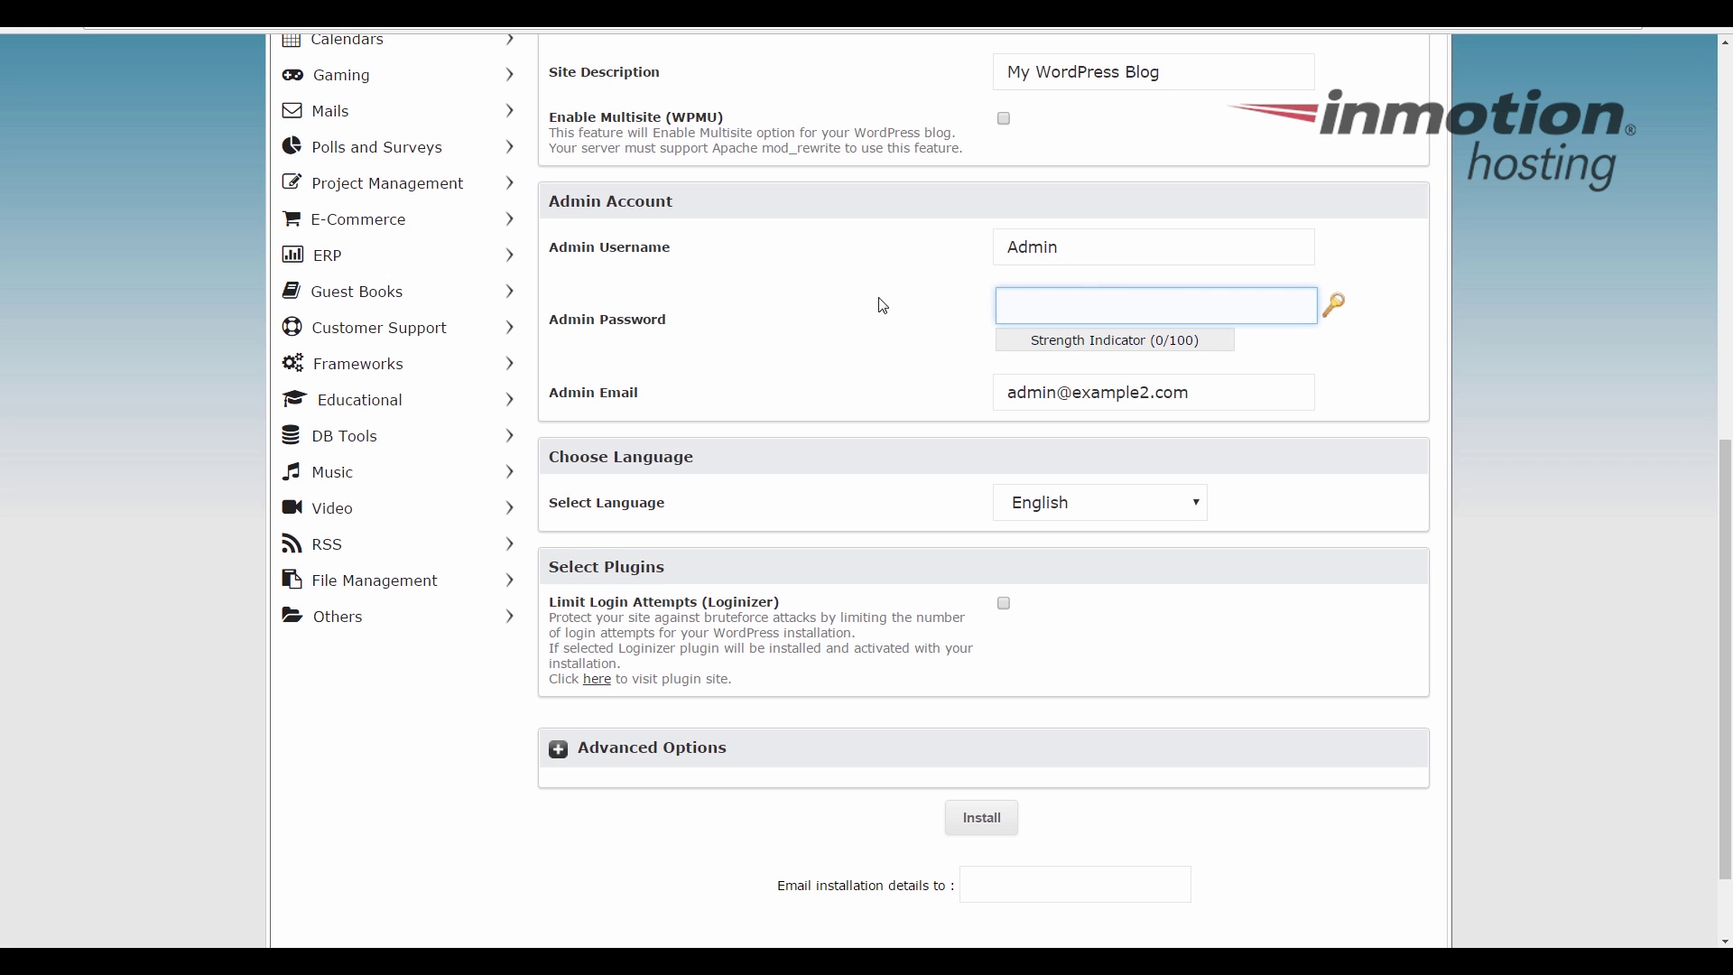
{"action": "left_click", "coordinate": [1337, 314]}
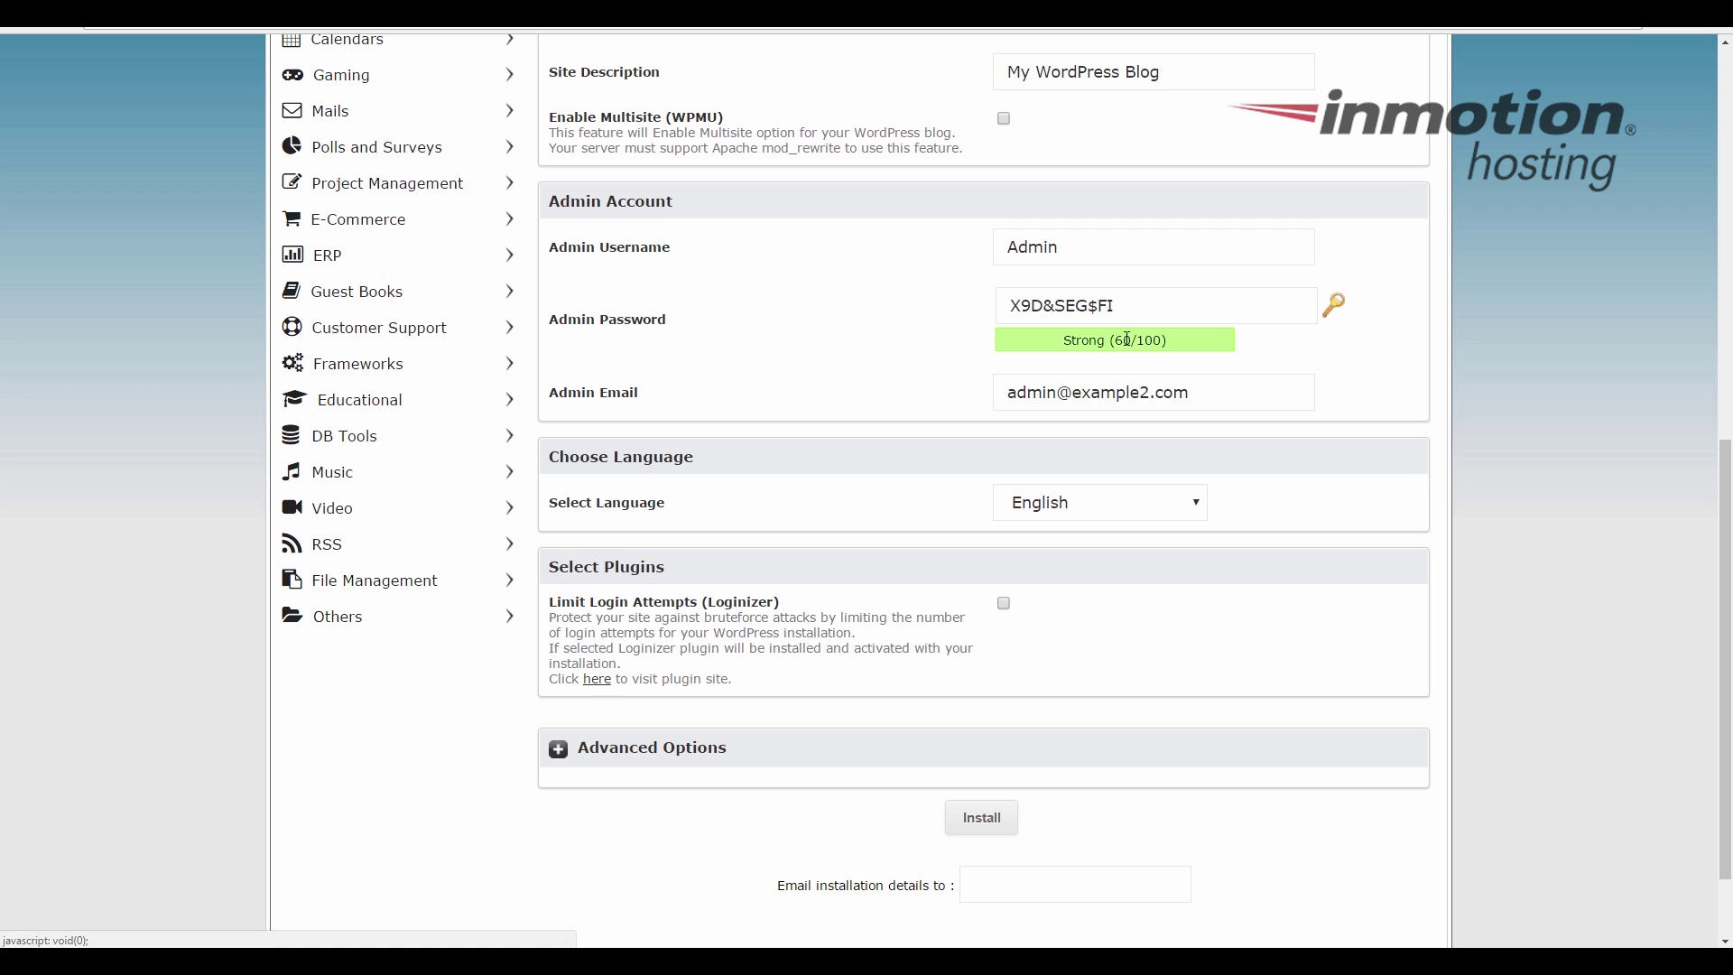
{"action": "left_click", "coordinate": [1334, 304]}
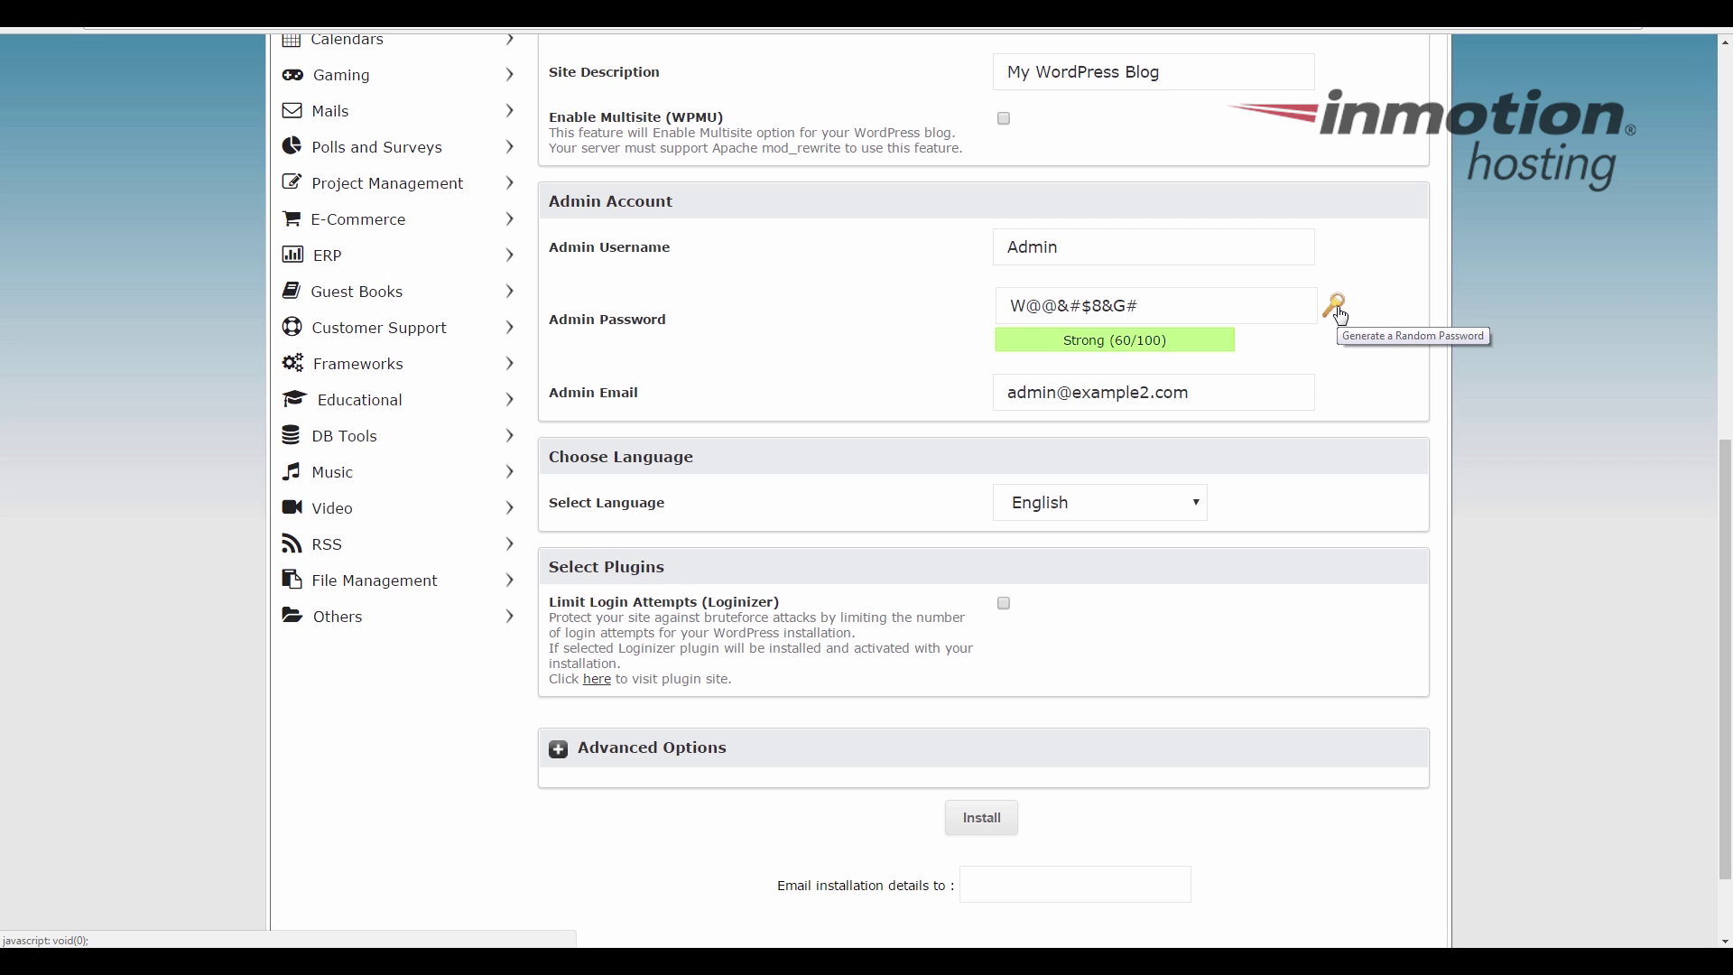
{"action": "left_click", "coordinate": [1184, 397]}
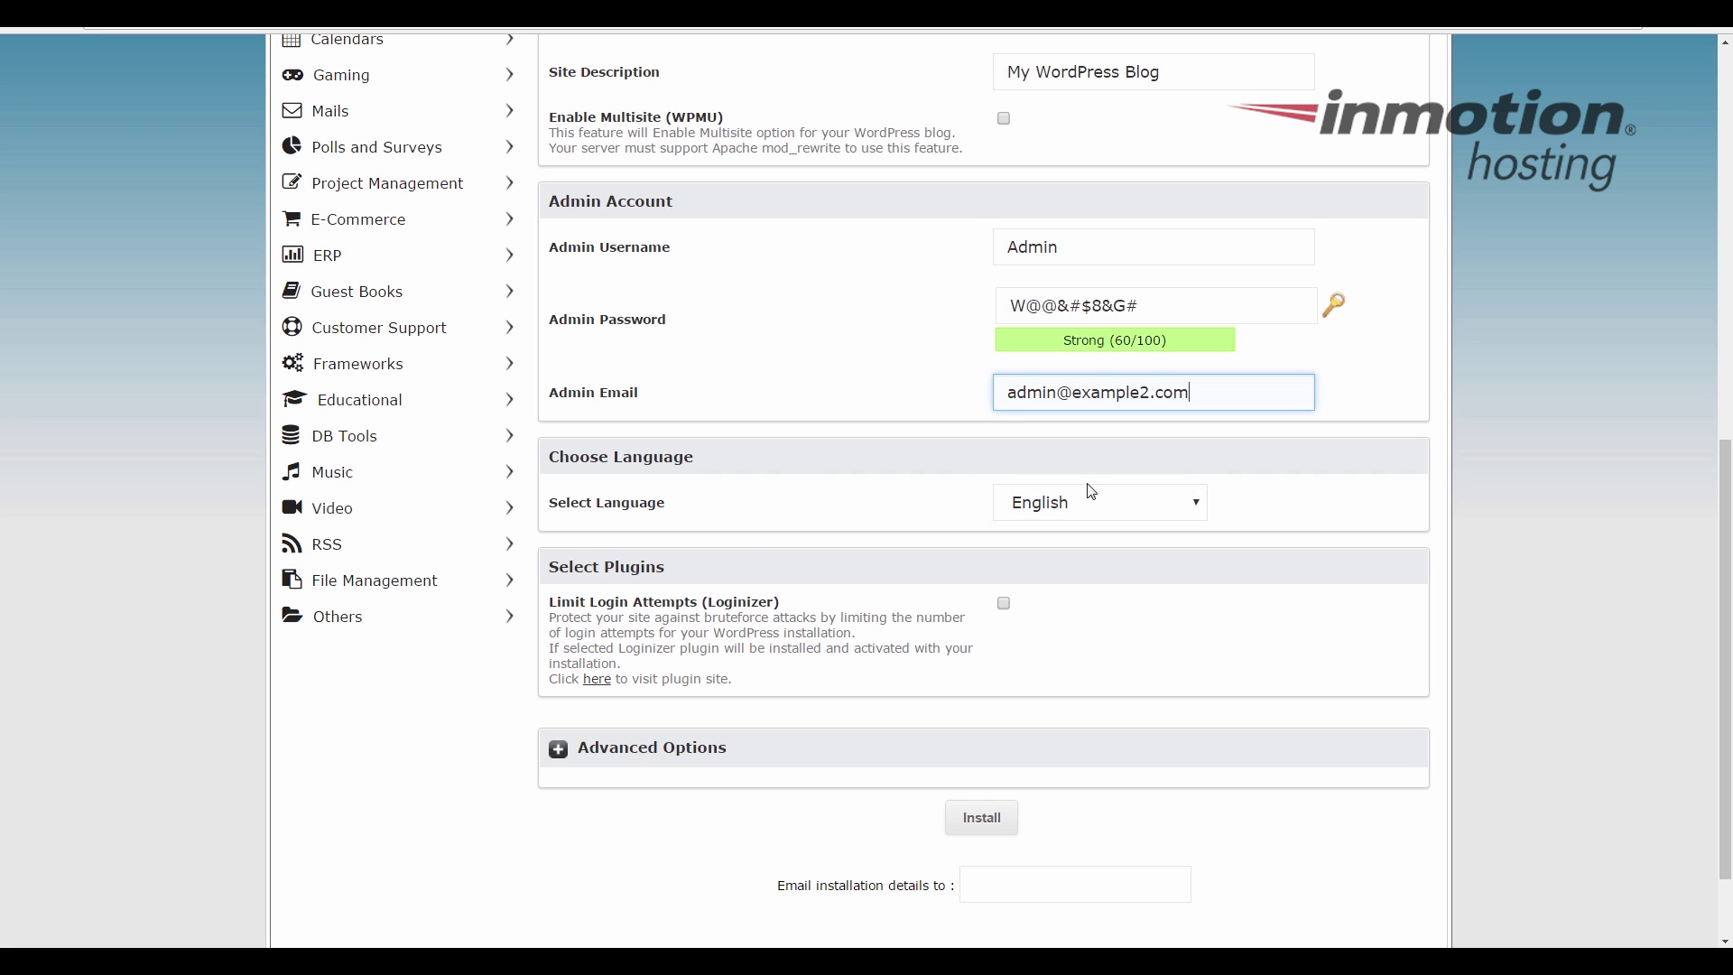
{"action": "left_click", "coordinate": [1195, 509]}
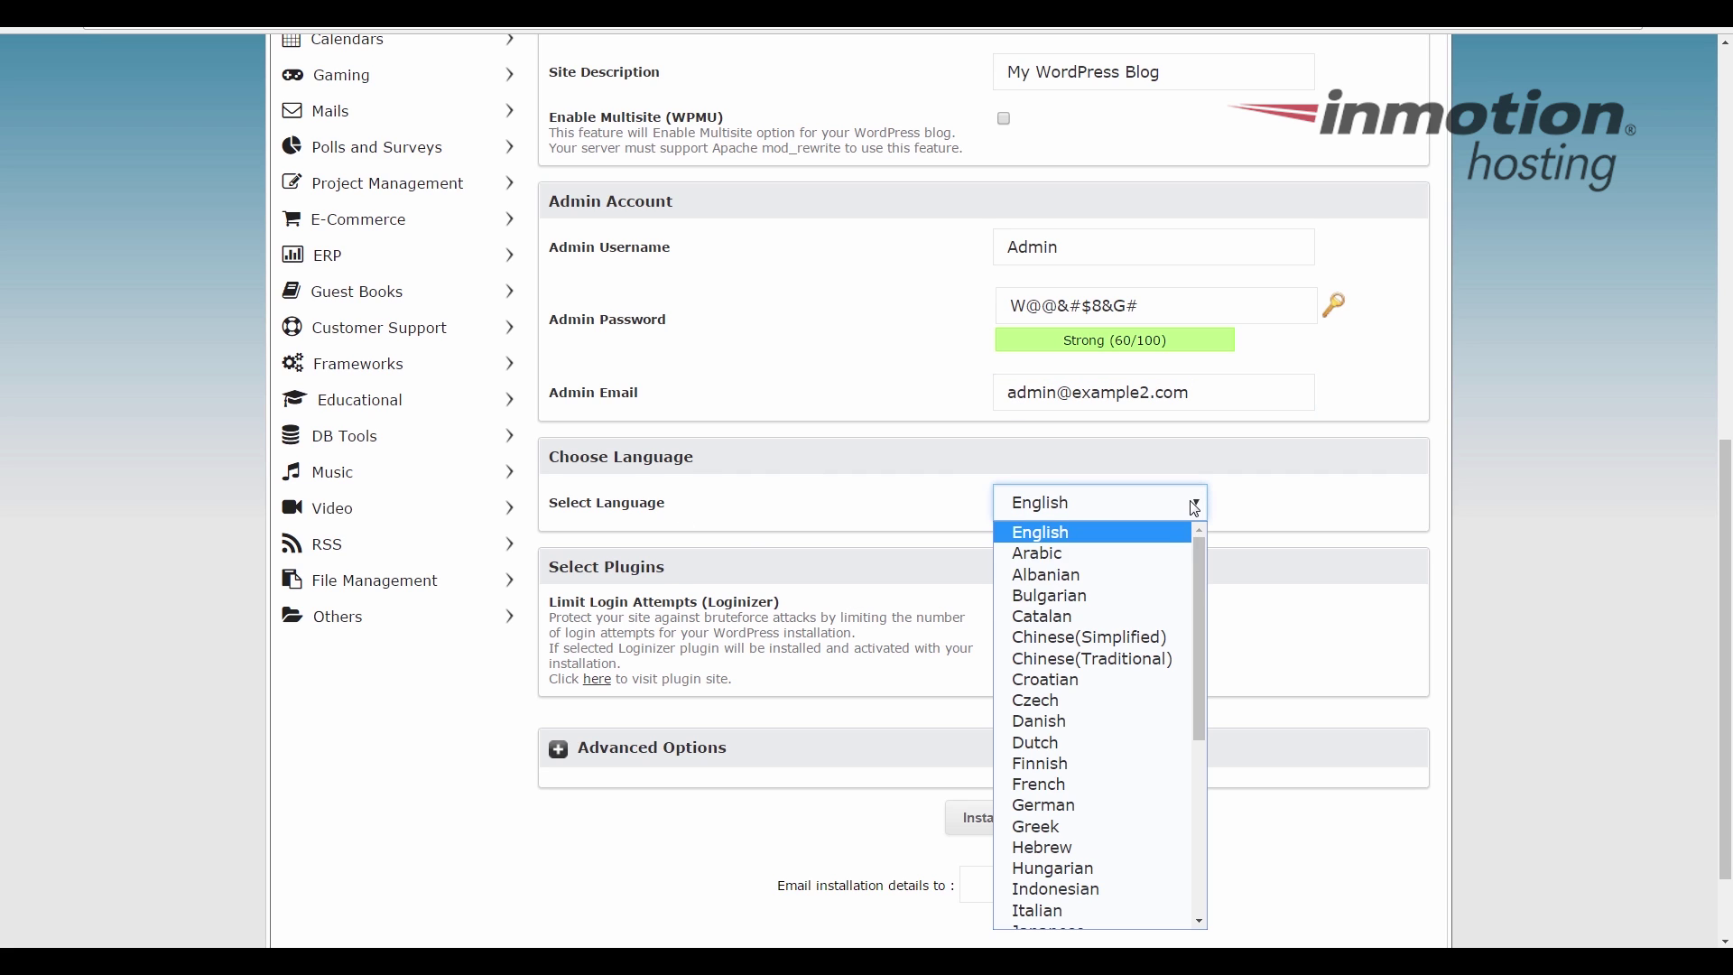
{"action": "scroll", "coordinate": [1056, 896], "scroll_direction": "down", "scroll_amount": 1}
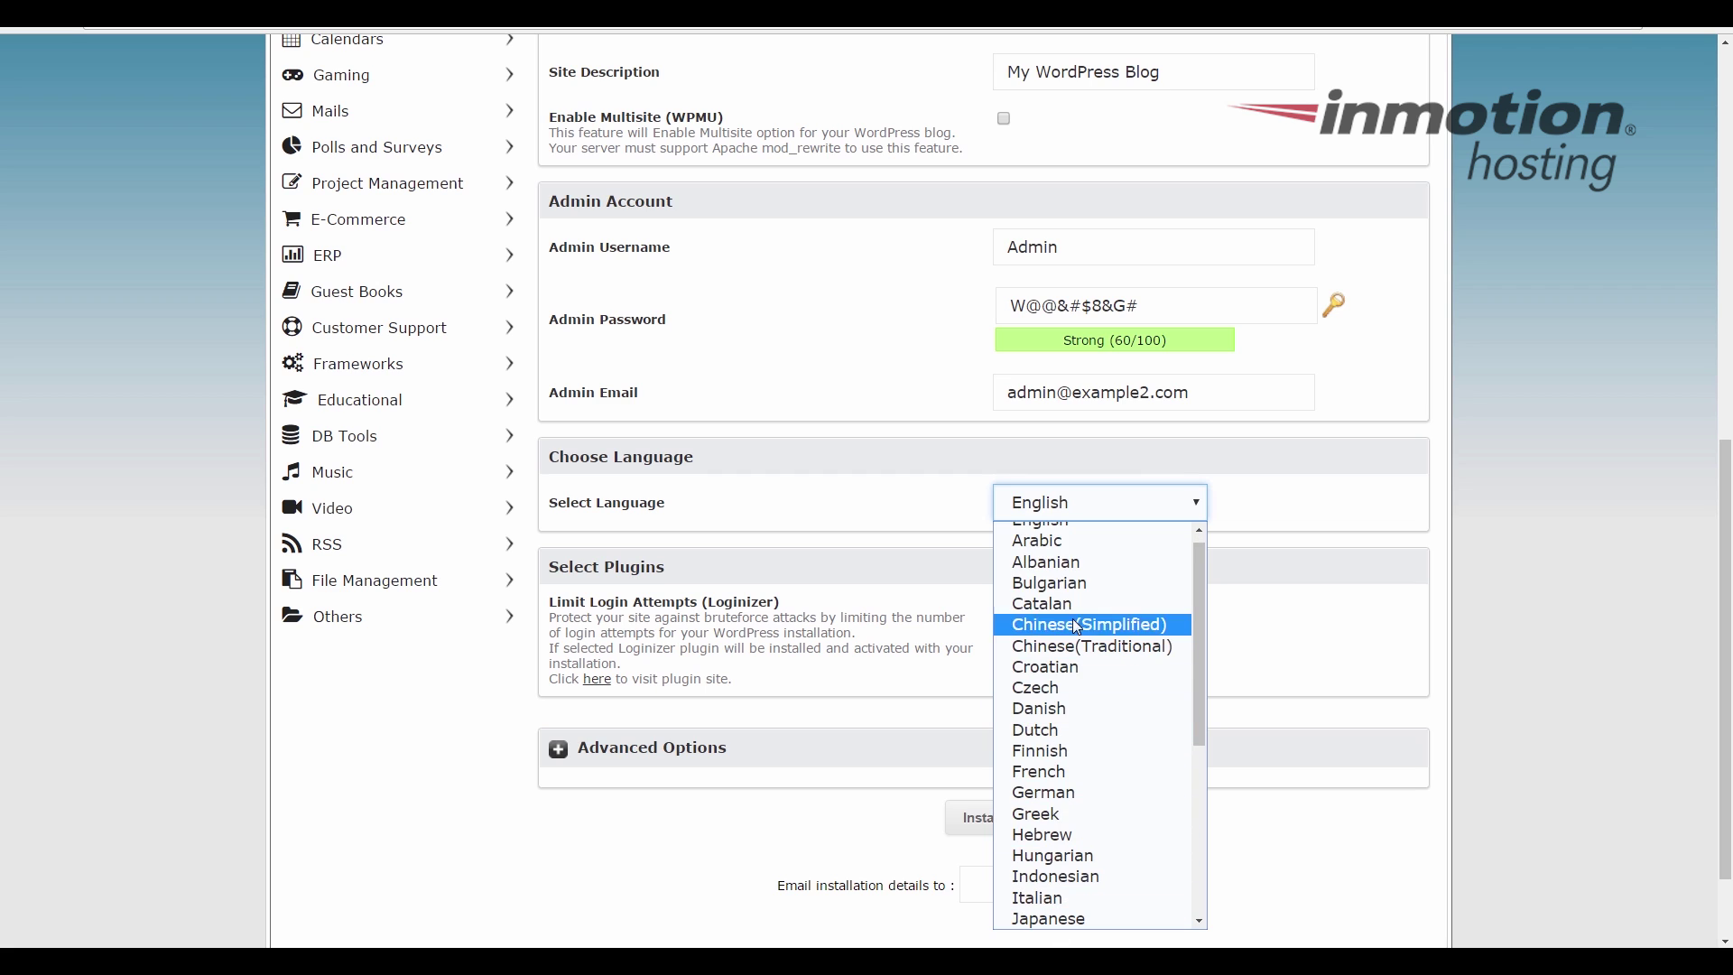
{"action": "left_click", "coordinate": [887, 545]}
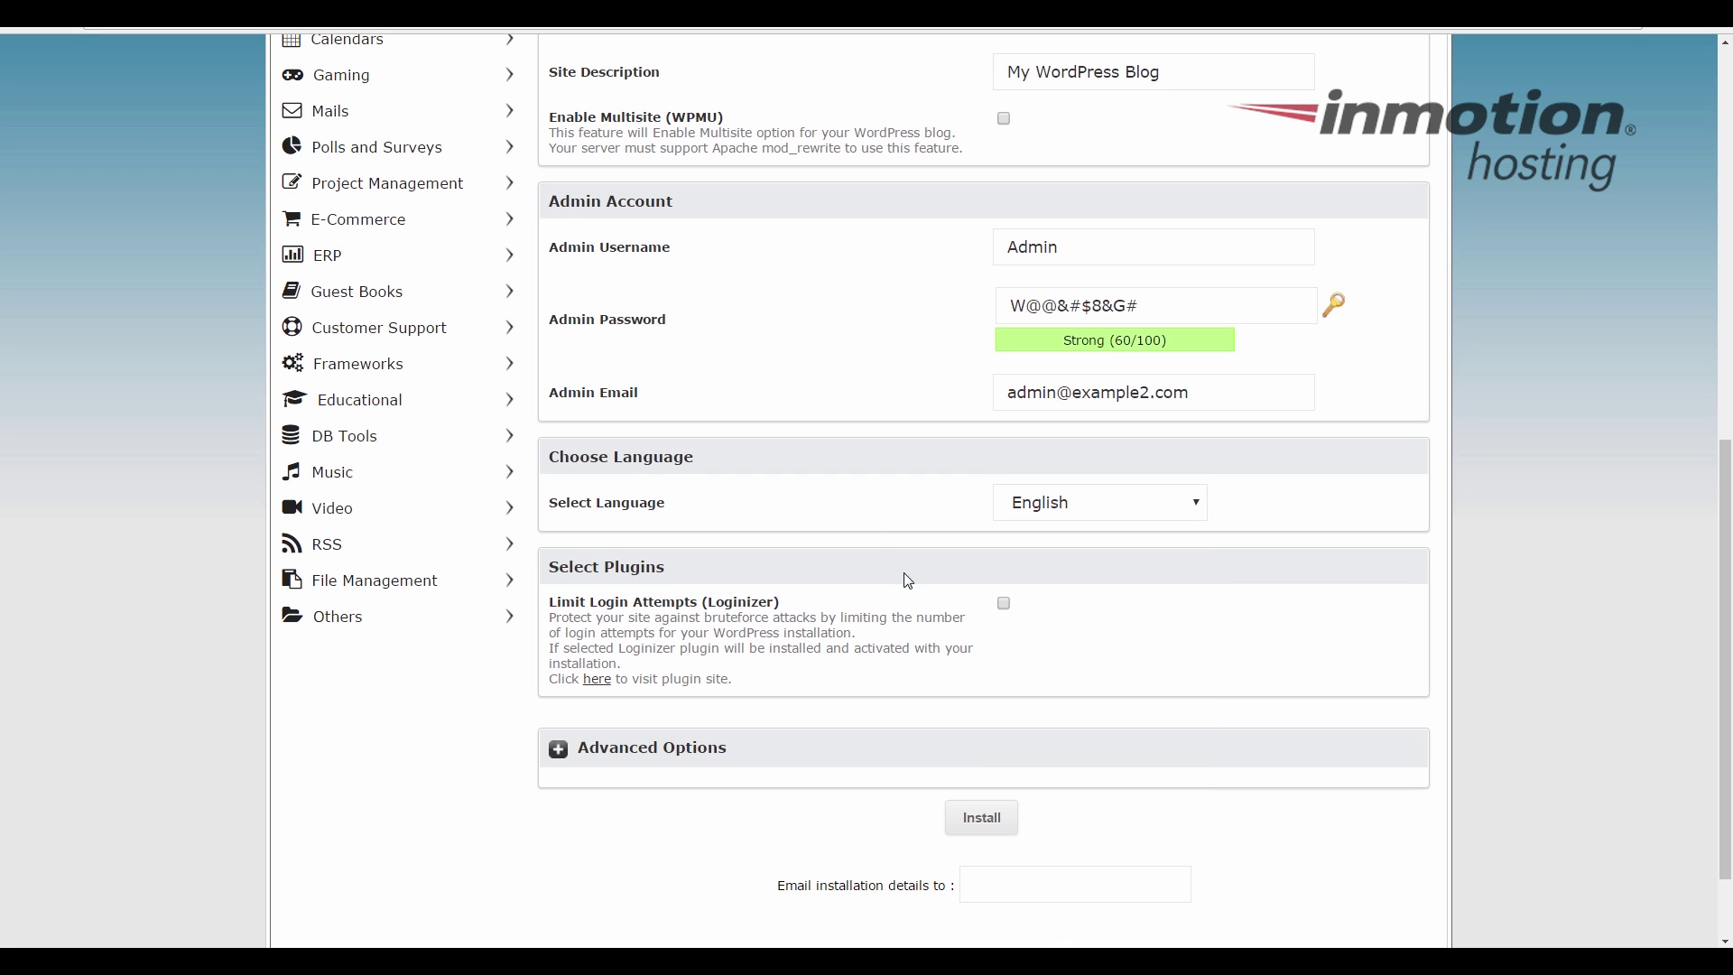
{"action": "scroll", "coordinate": [891, 561], "scroll_direction": "down", "scroll_amount": 2}
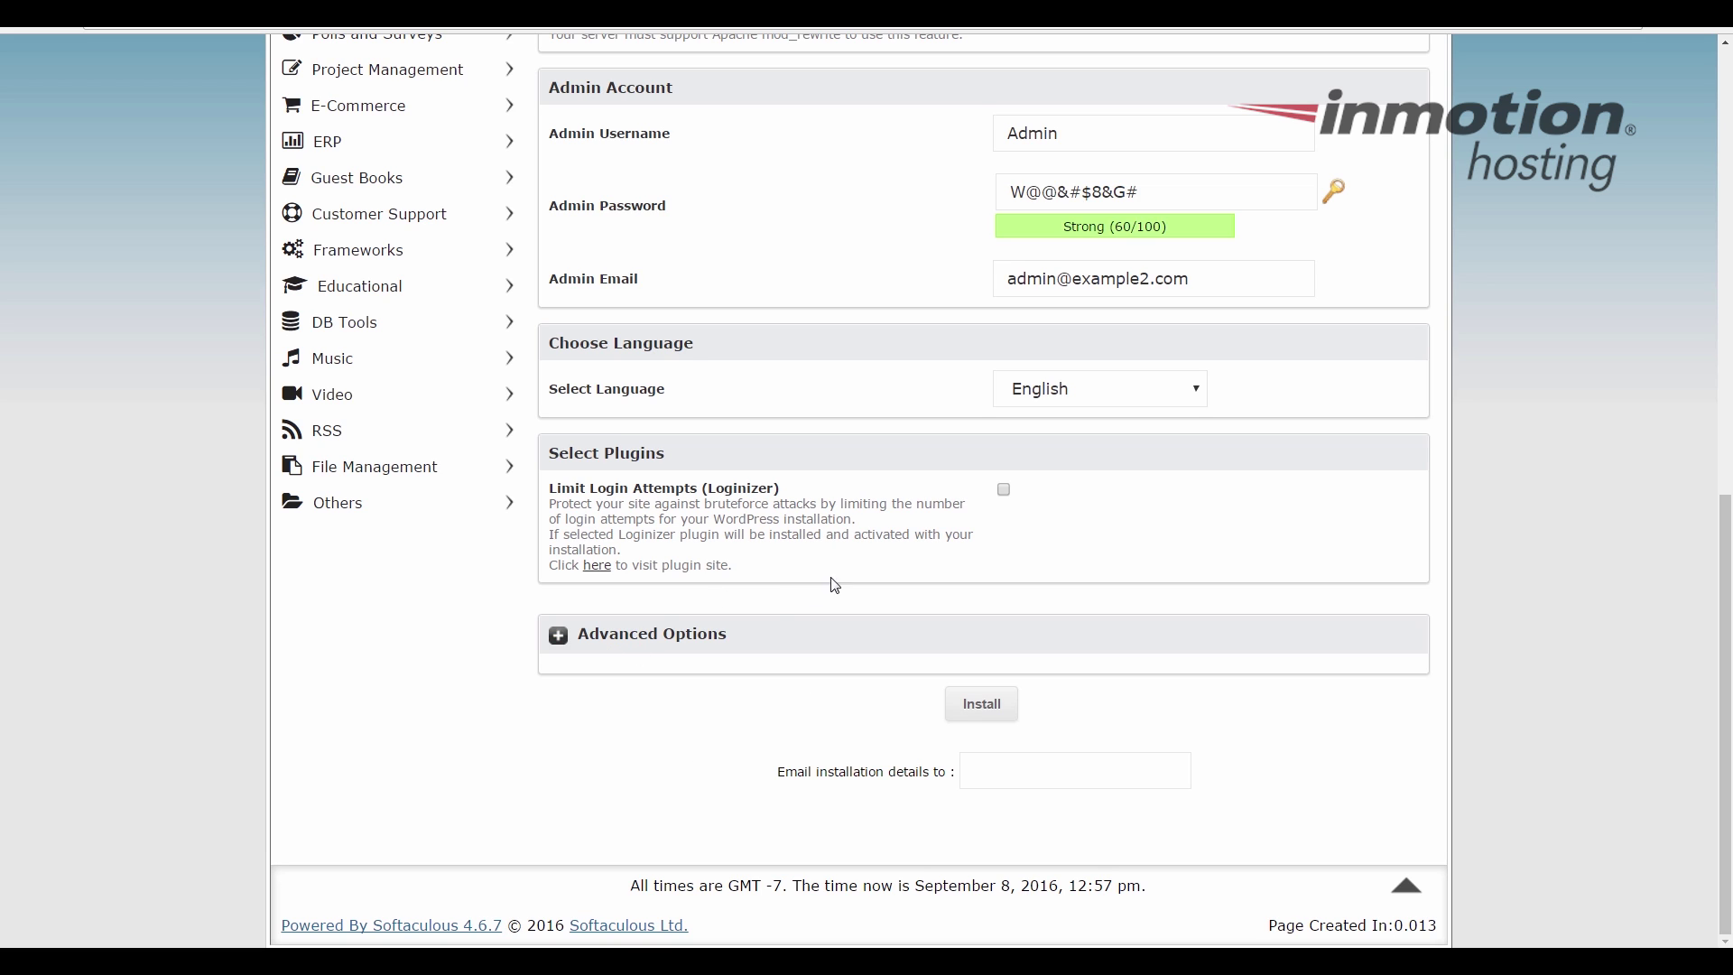
Expand Advanced Options to show the four auto-update settings, then submit the WordPress installation.
{"action": "left_click", "coordinate": [564, 639]}
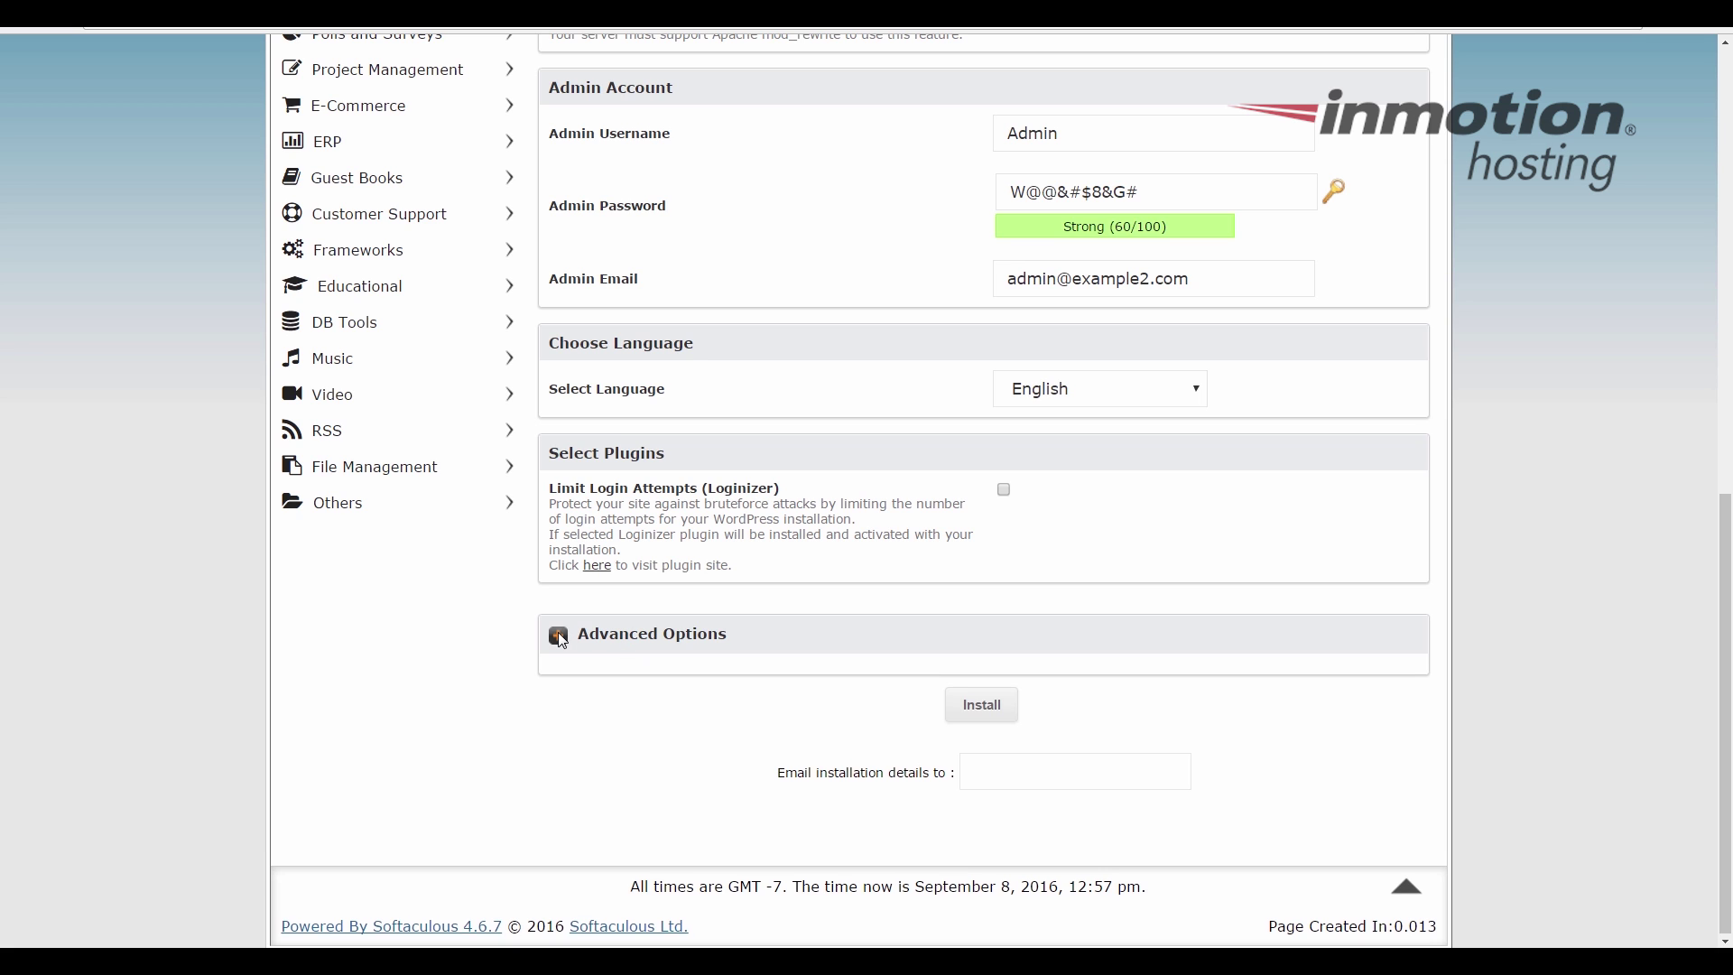
{"action": "scroll", "coordinate": [1132, 666], "scroll_direction": "down", "scroll_amount": 1}
{"action": "scroll", "coordinate": [1133, 665], "scroll_direction": "down", "scroll_amount": 3}
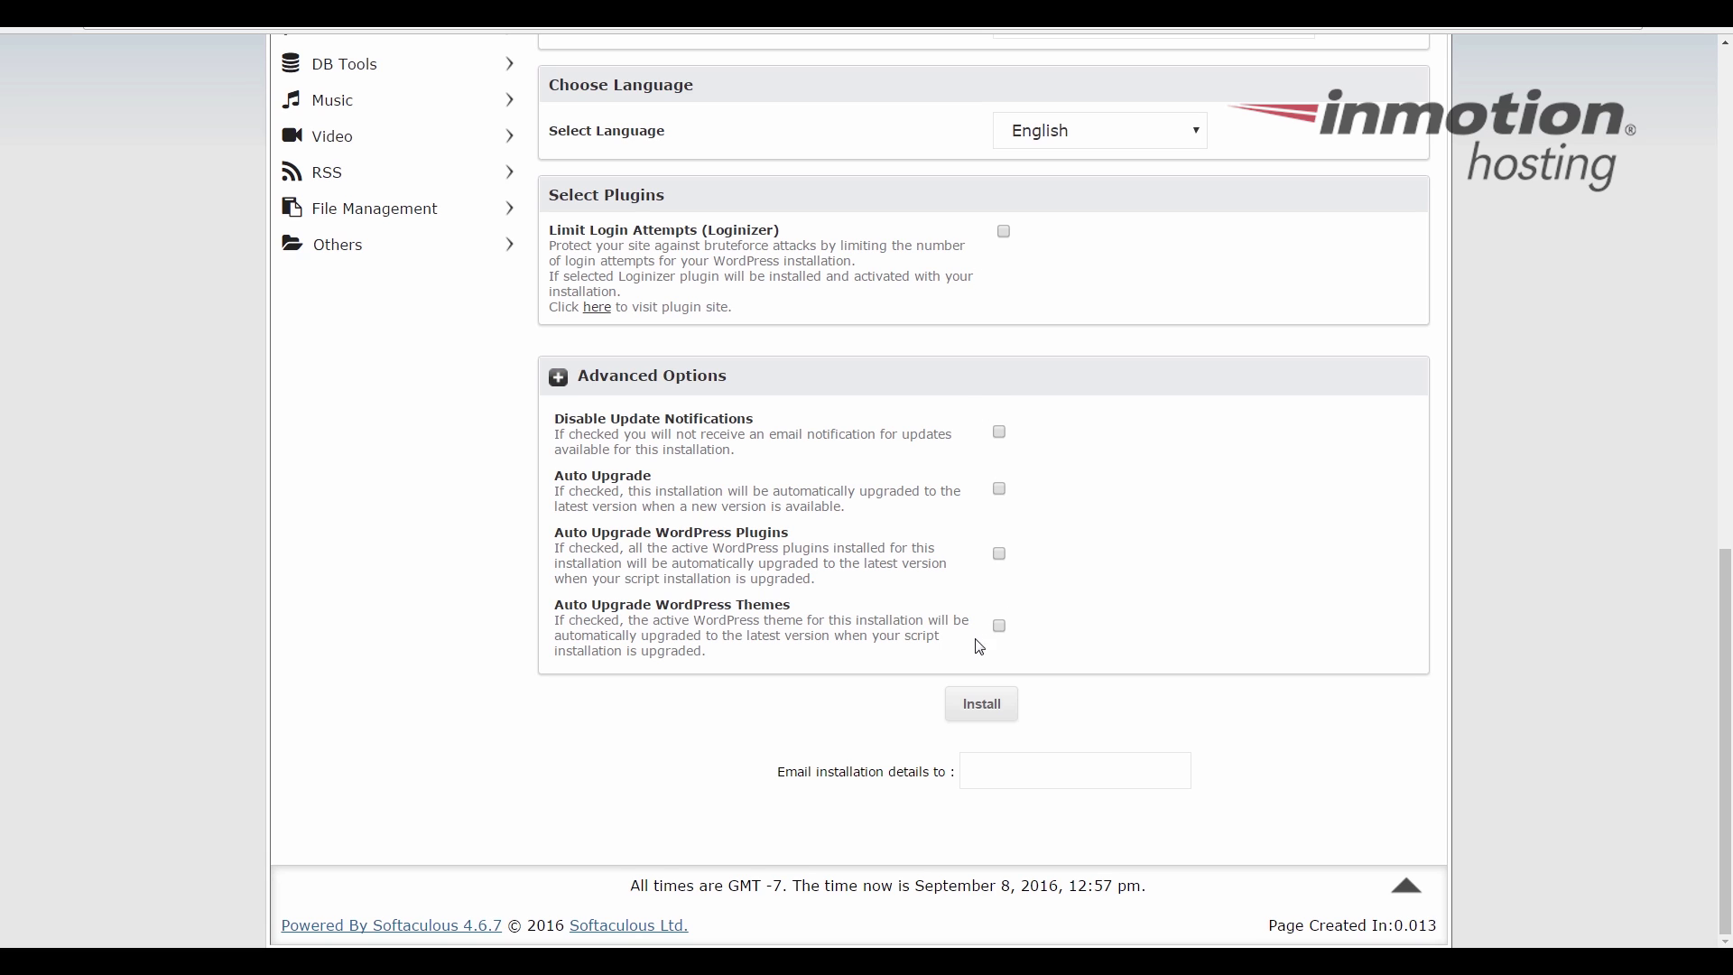
{"action": "left_click", "coordinate": [969, 771]}
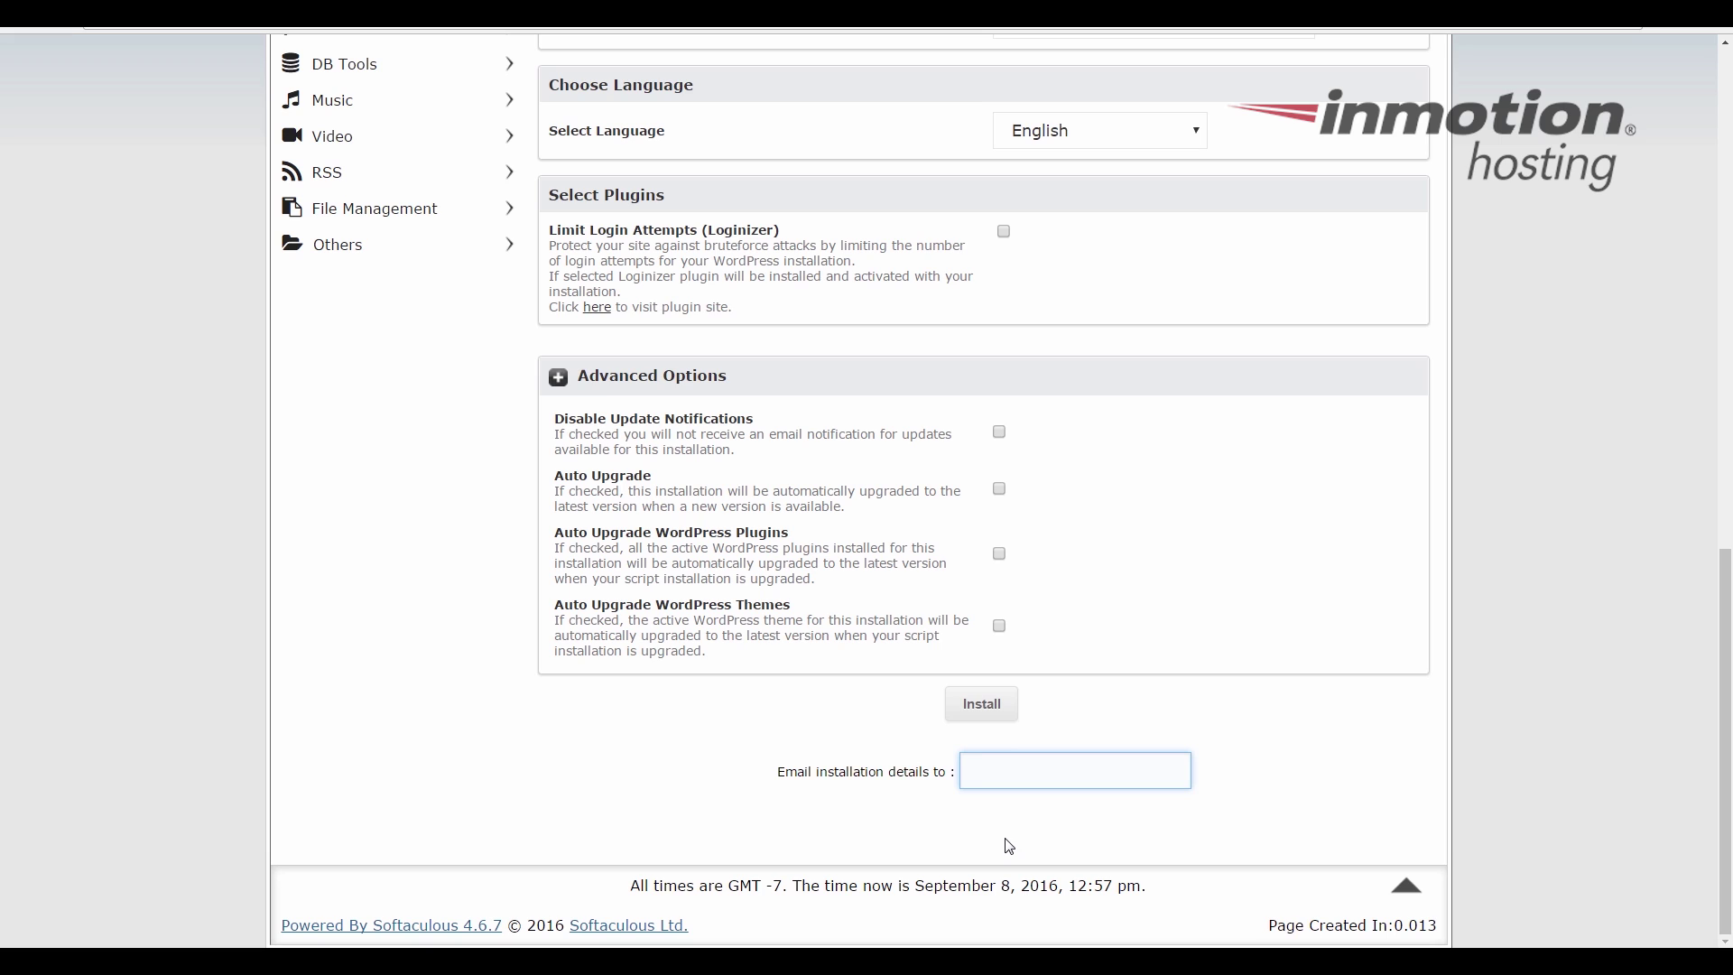
{"action": "left_click", "coordinate": [997, 713]}
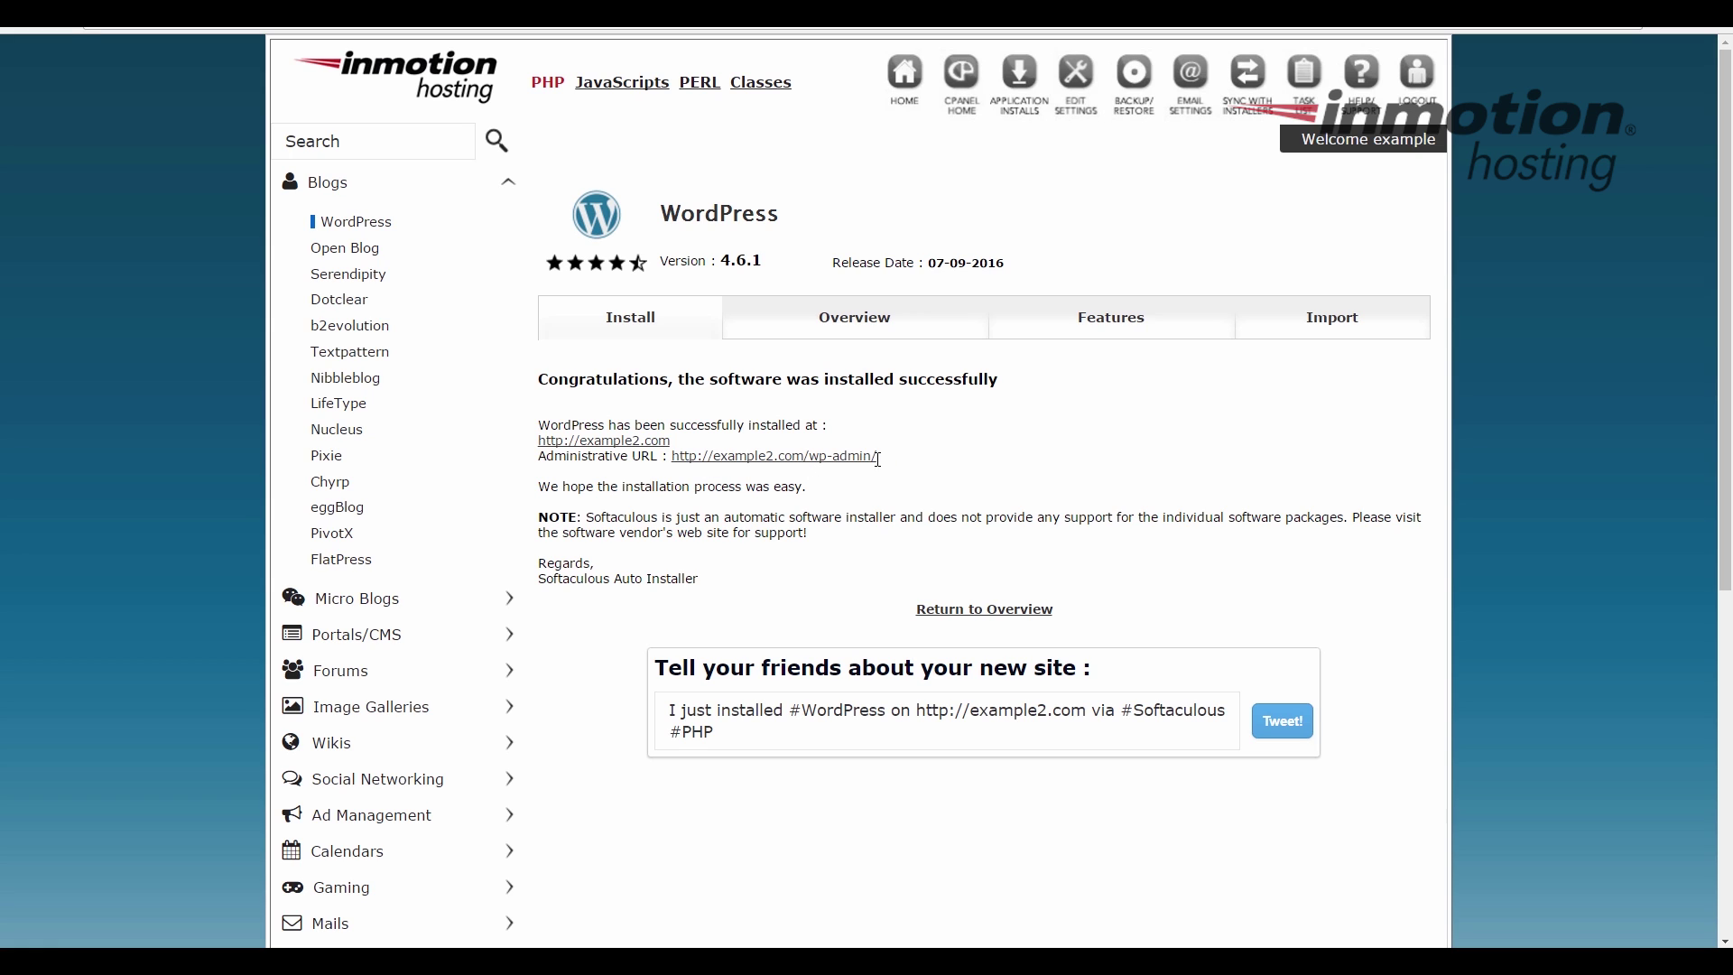
{"action": "left_click_drag", "start_coordinate": [879, 458], "coordinate": [668, 458]}
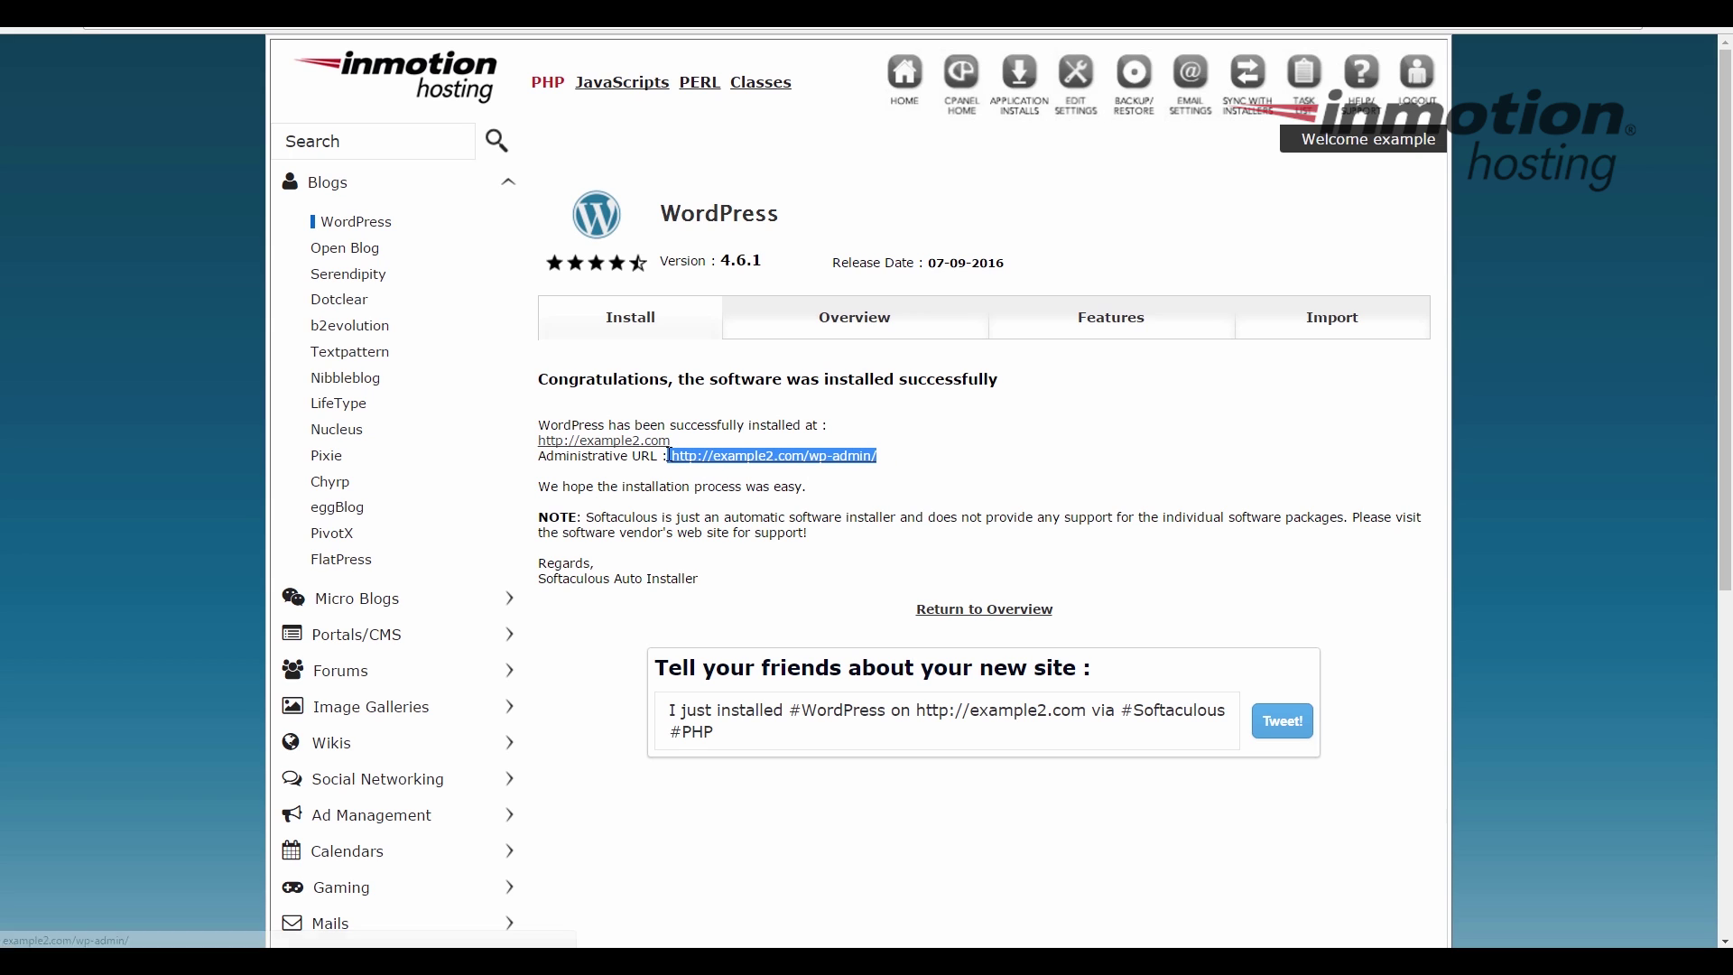
{"action": "left_click", "coordinate": [585, 447]}
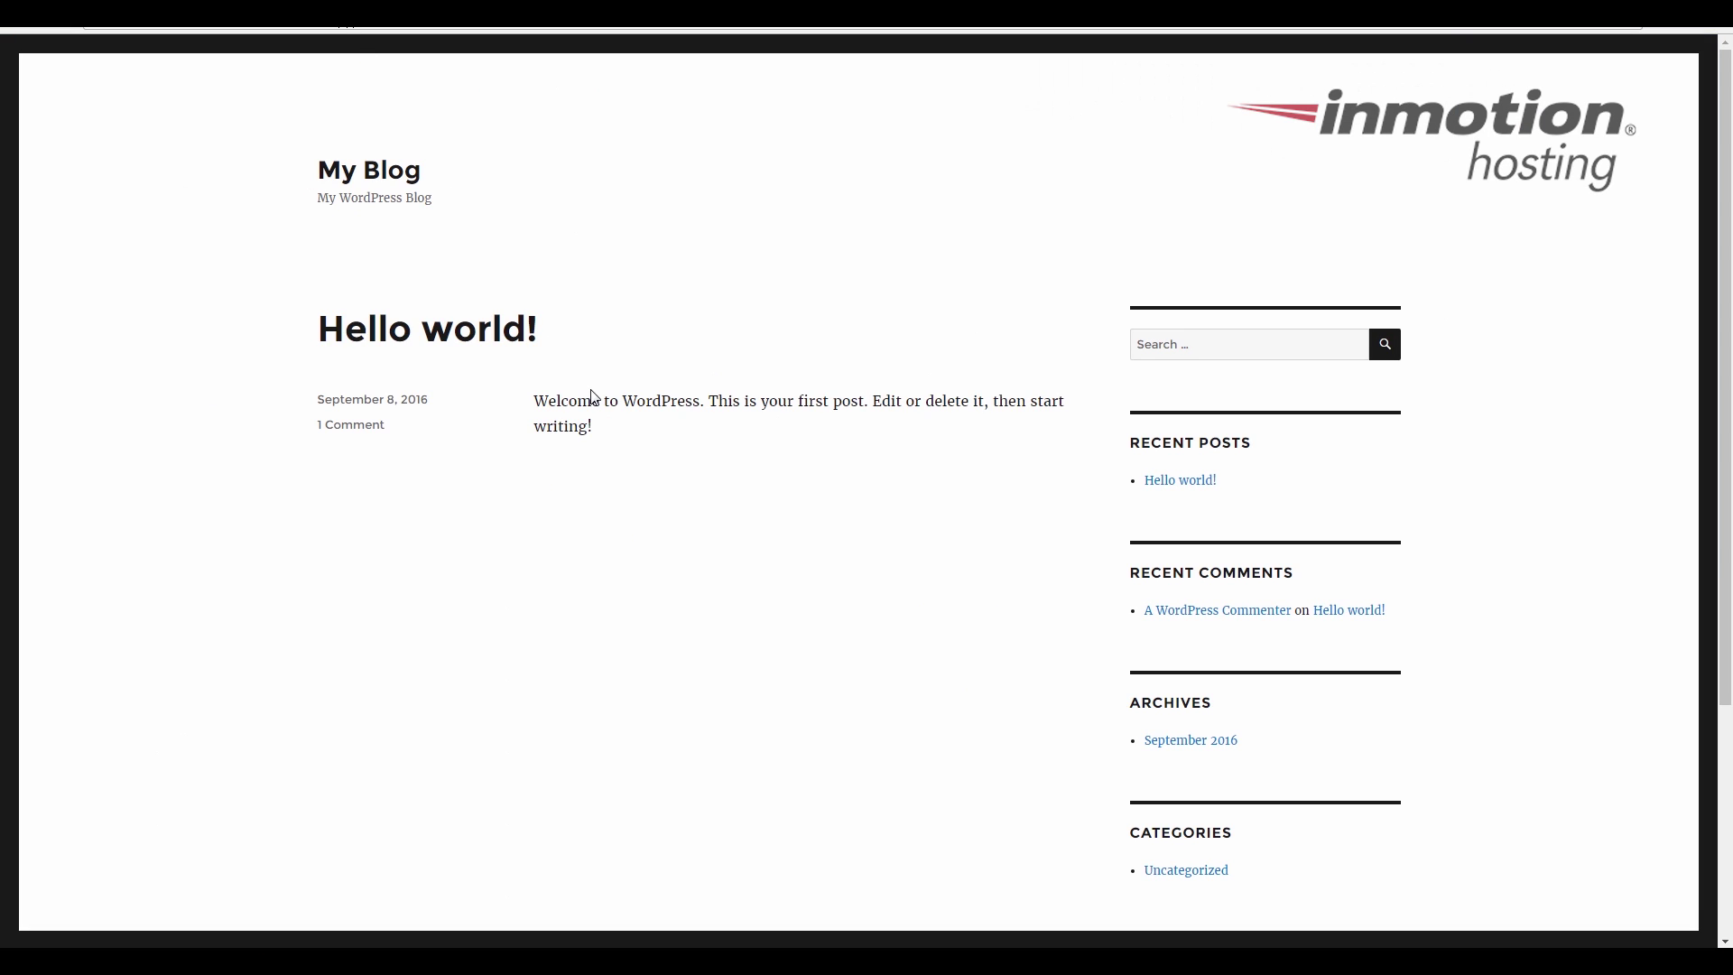
{"action": "scroll", "coordinate": [668, 632], "scroll_direction": "down", "scroll_amount": 3}
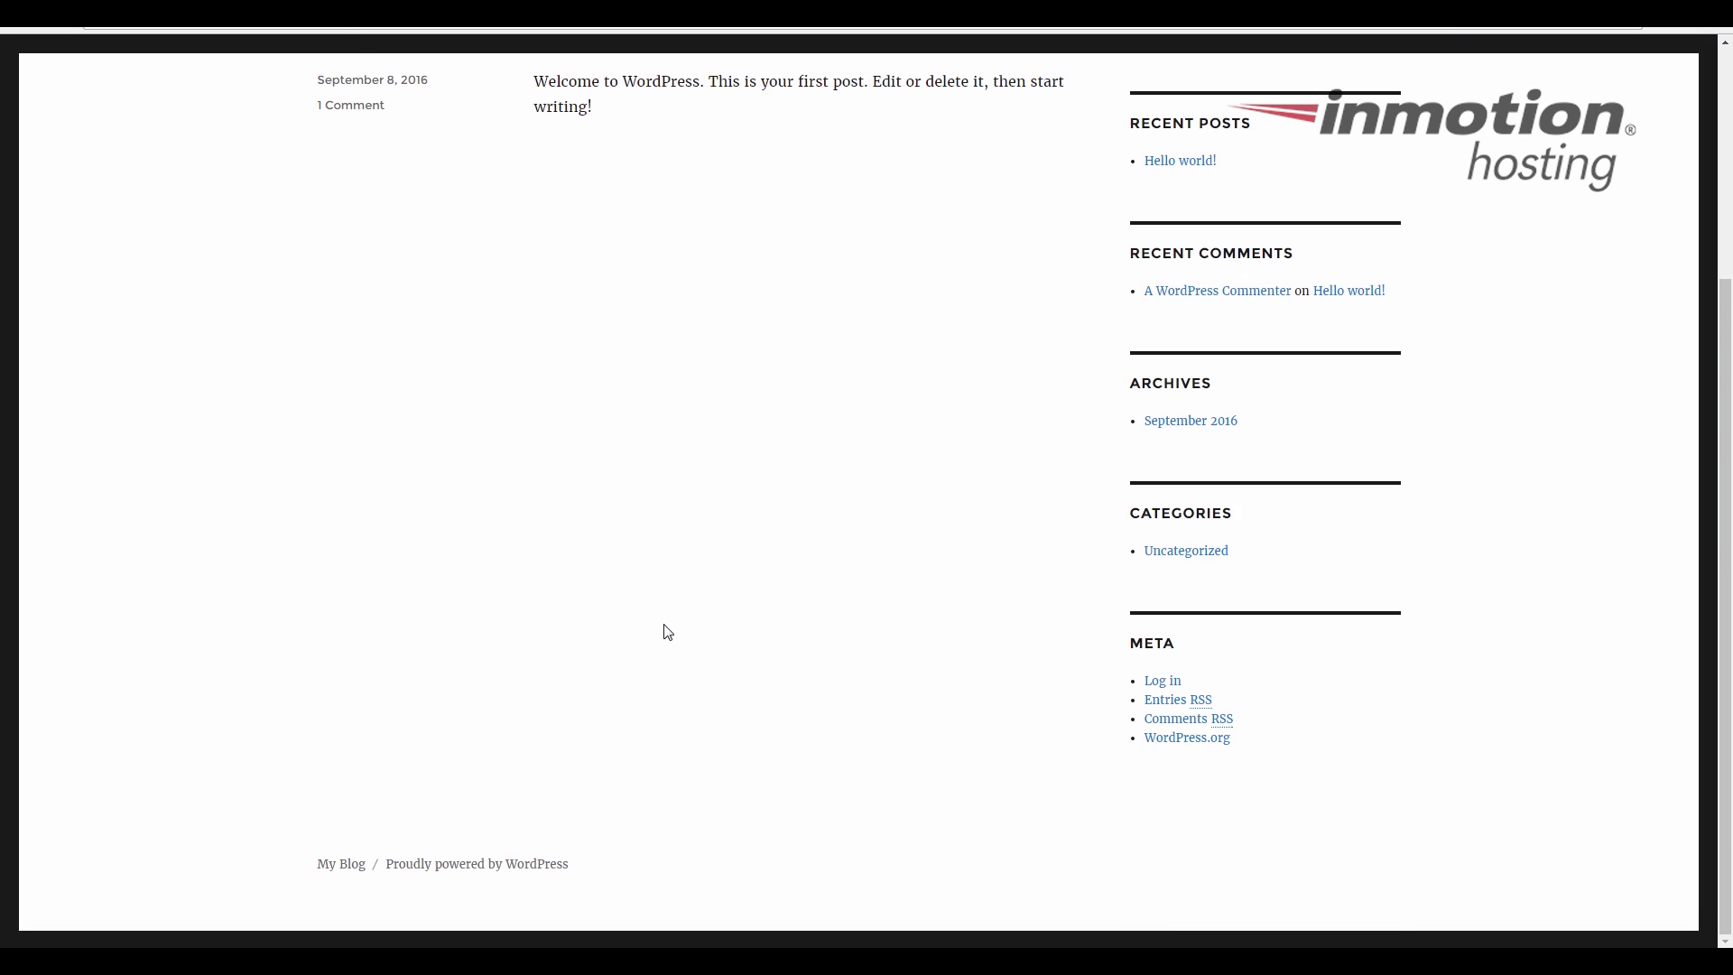
{"action": "scroll", "coordinate": [668, 631], "scroll_direction": "up", "scroll_amount": 3}
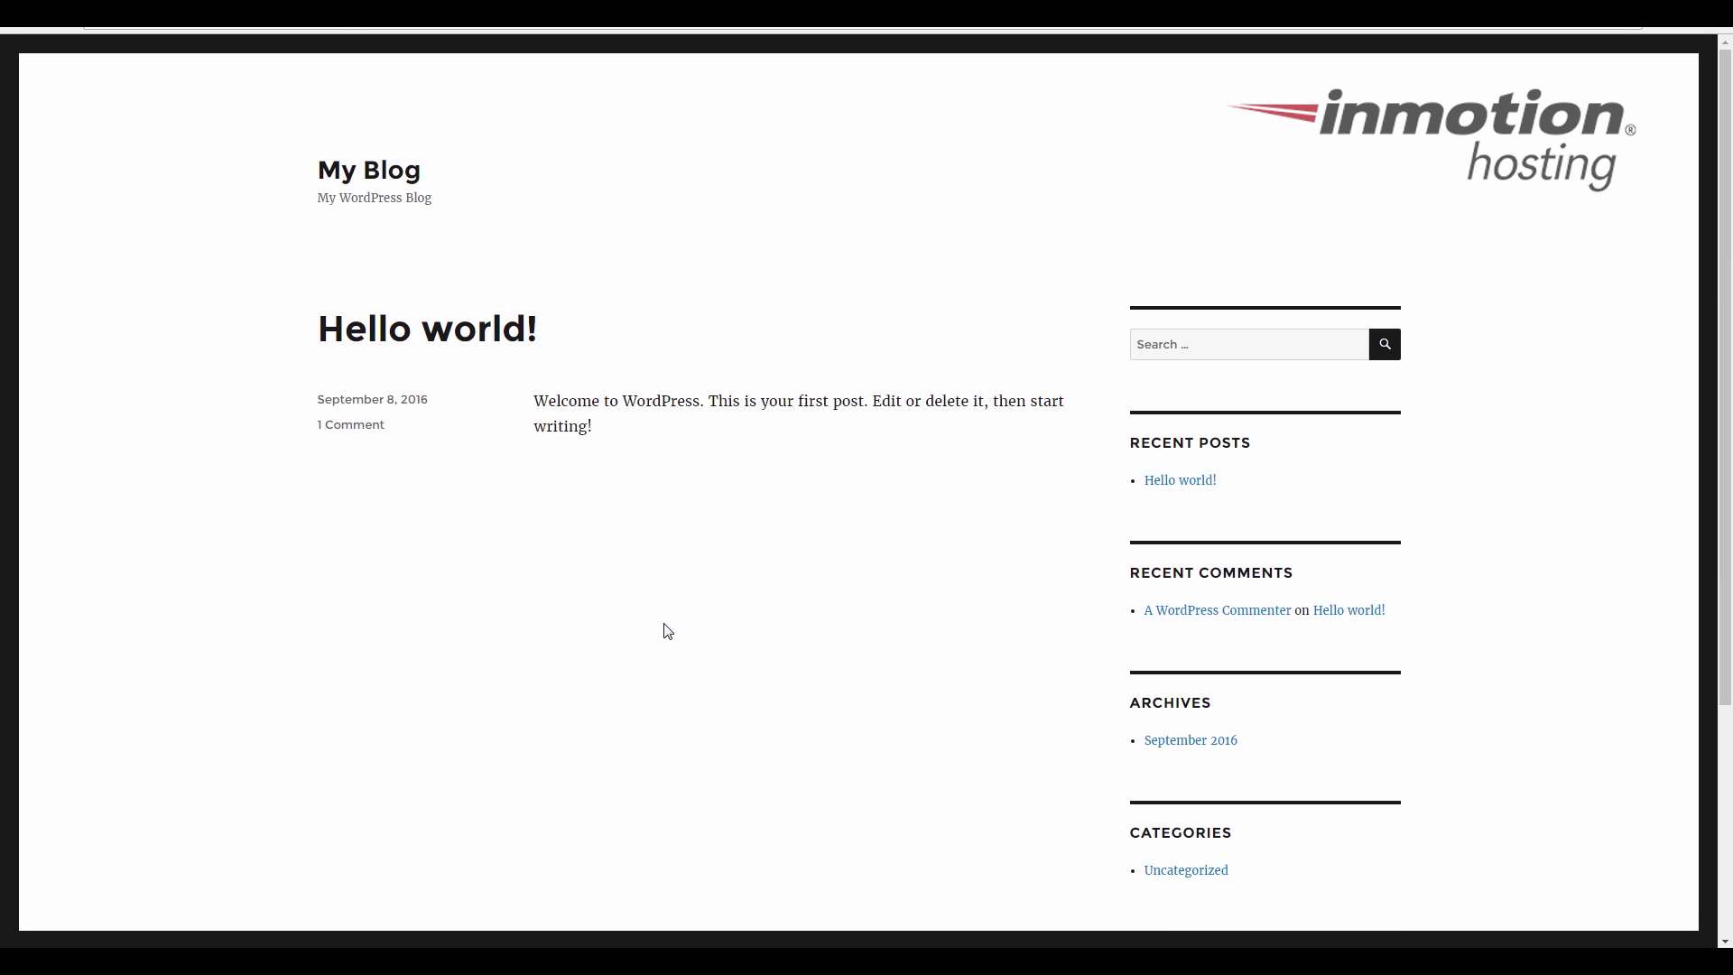
{"action": "left_click", "coordinate": [176, 34]}
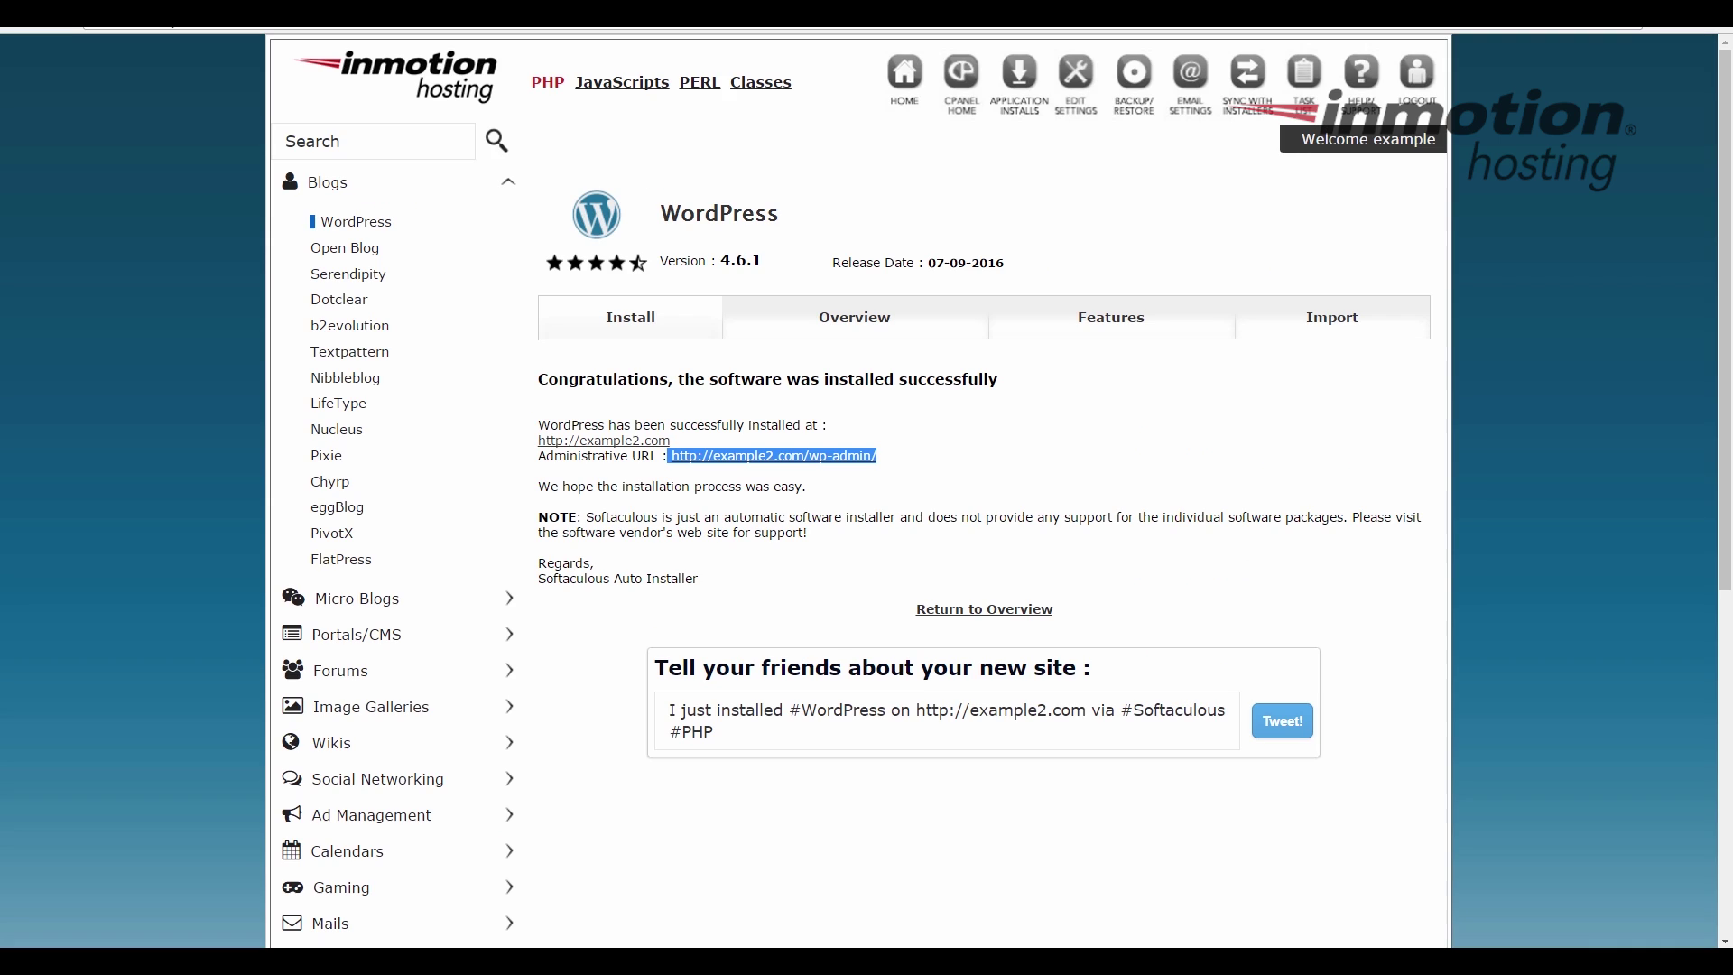
{"action": "left_click", "coordinate": [776, 457]}
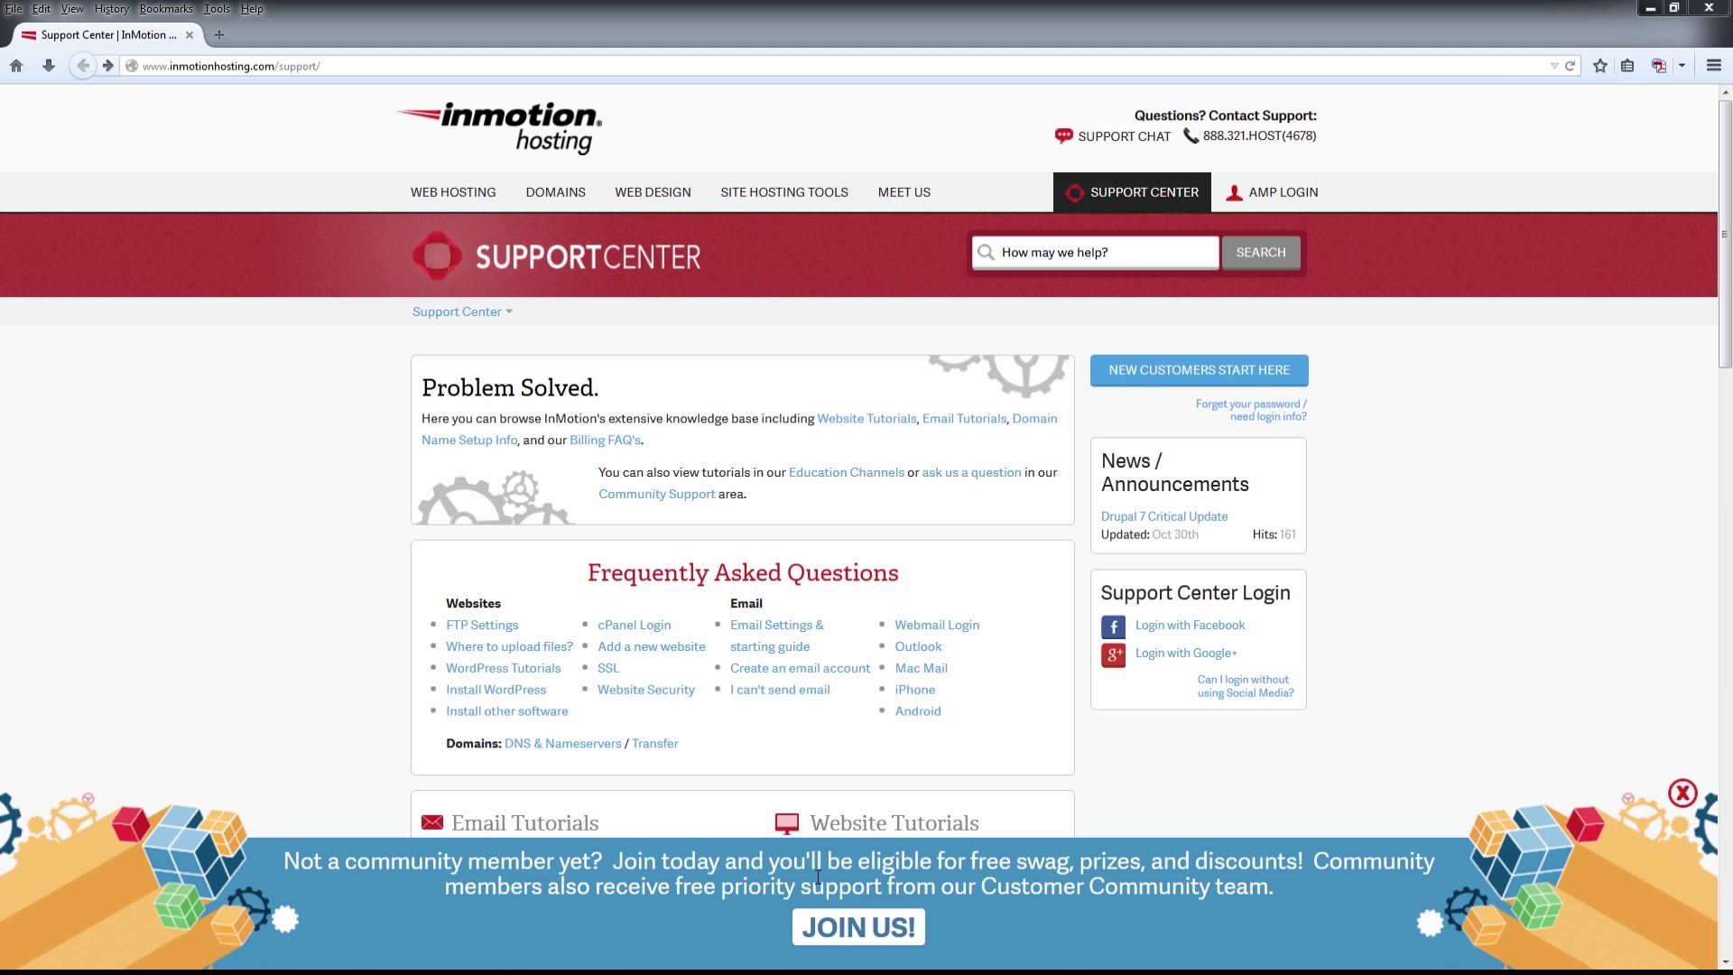
Open InMotion Hosting's Join the Community page.
{"action": "left_click", "coordinate": [829, 934]}
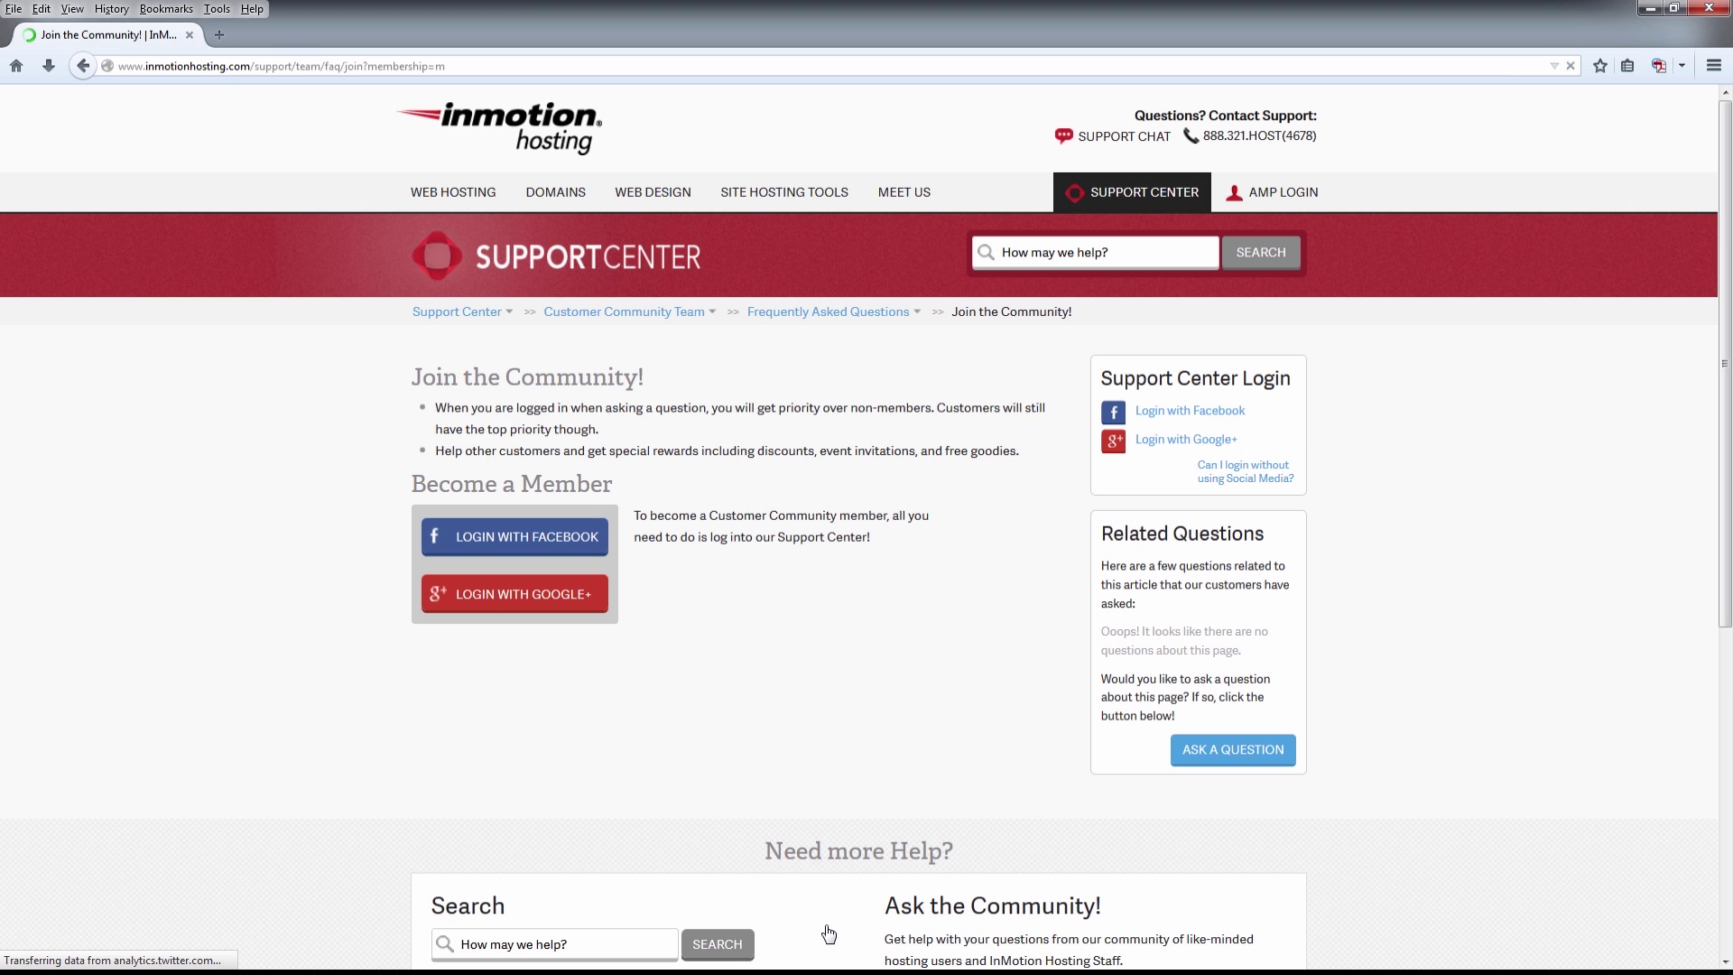